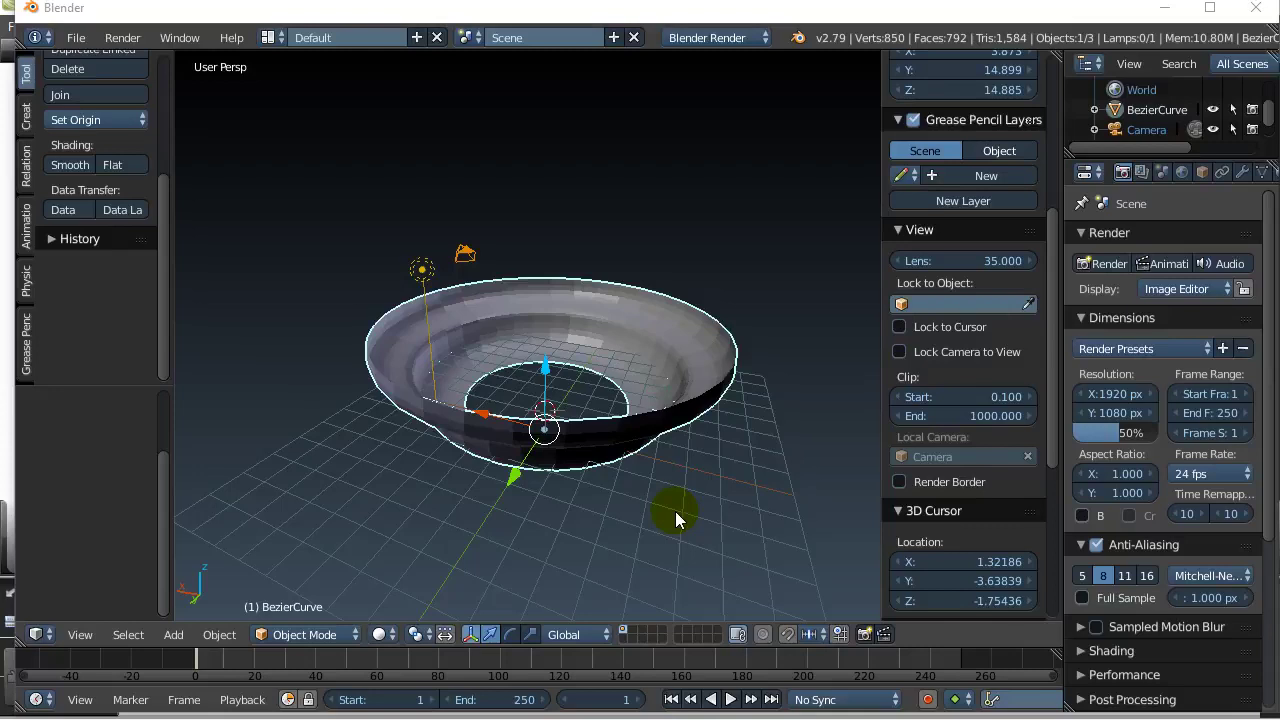
# Start a fresh default scene by reloading the start-up file.
pyautogui.scroll(2, 675, 511)
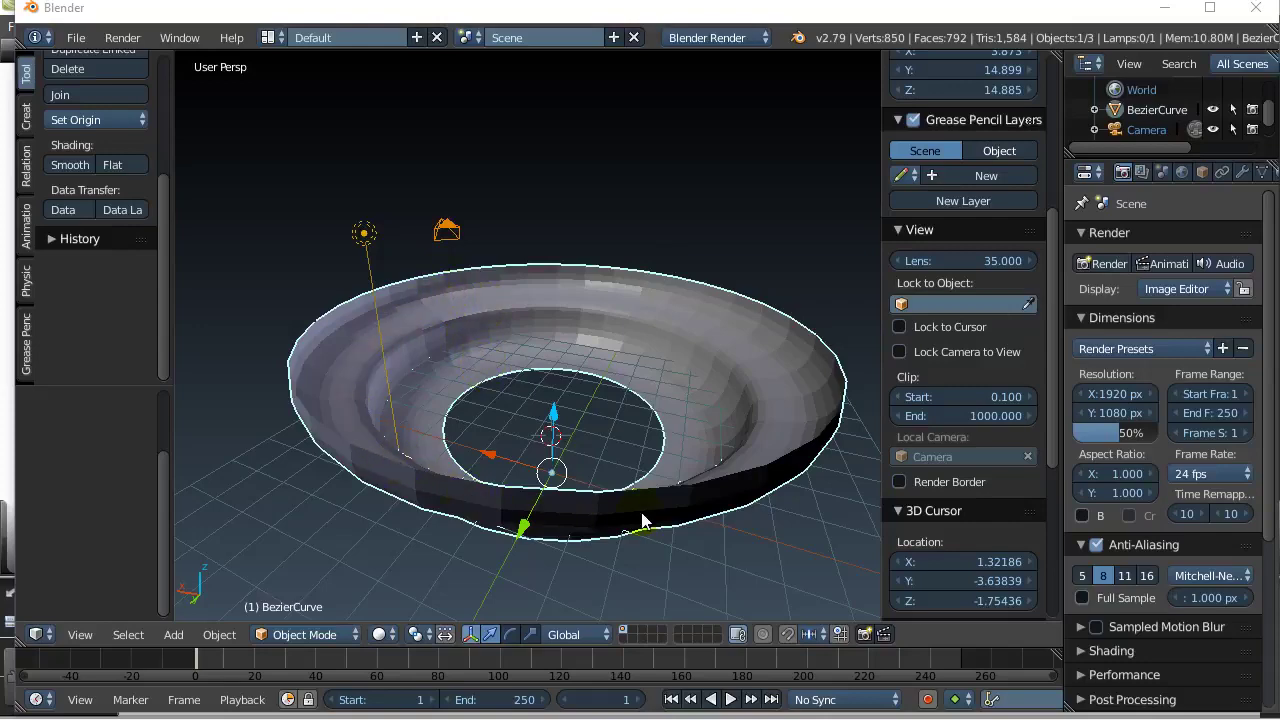
pyautogui.moveTo(371, 453); pyautogui.dragTo(396, 504, button='middle')
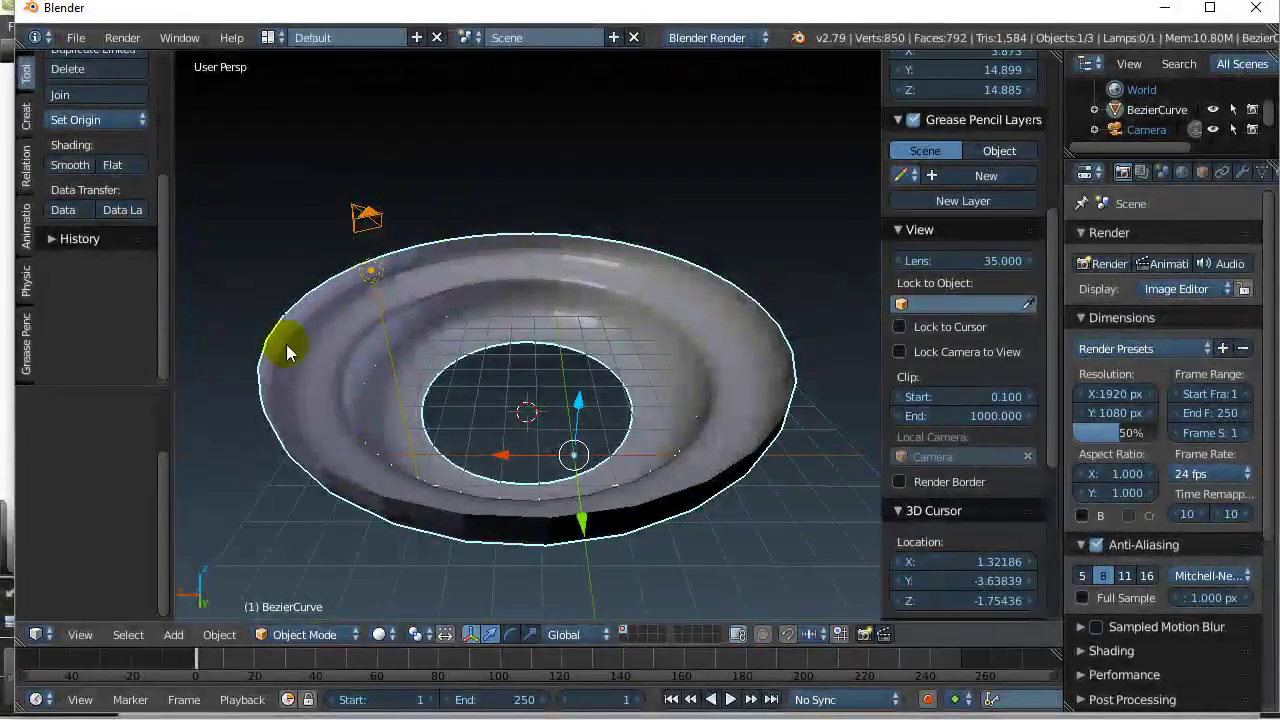
pyautogui.click(75, 37)
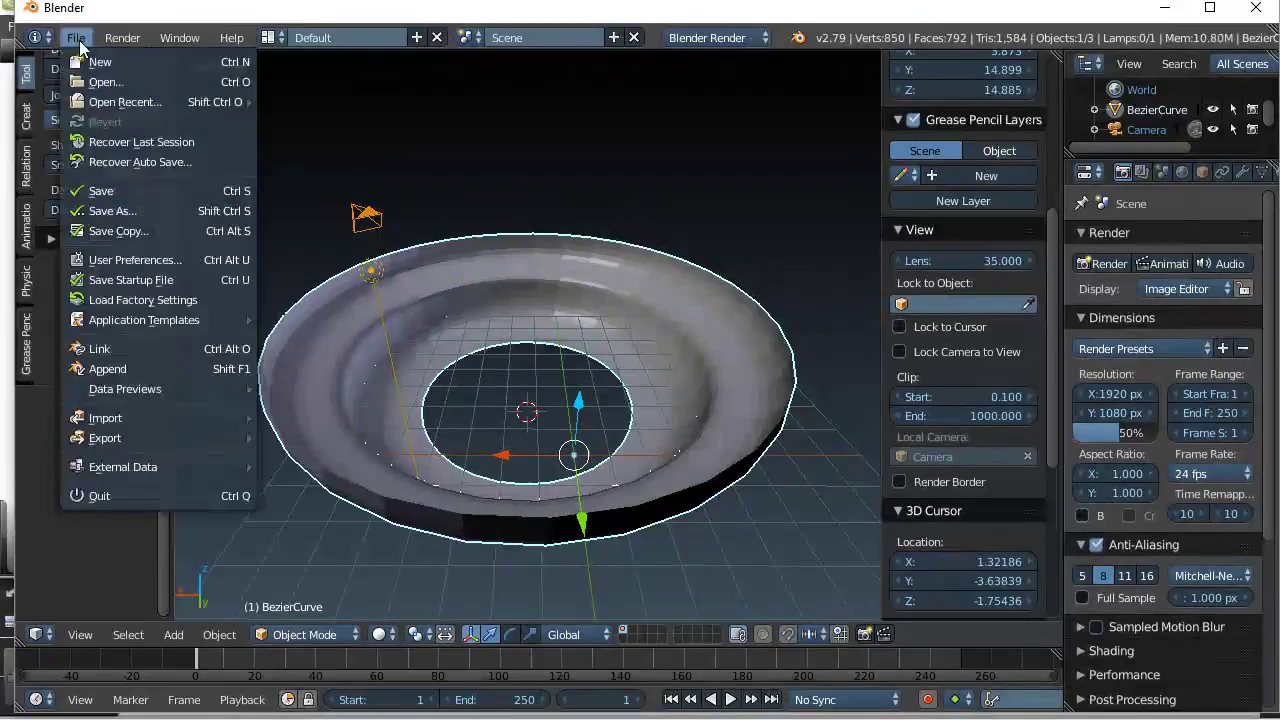
pyautogui.click(88, 57)
pyautogui.click(109, 78)
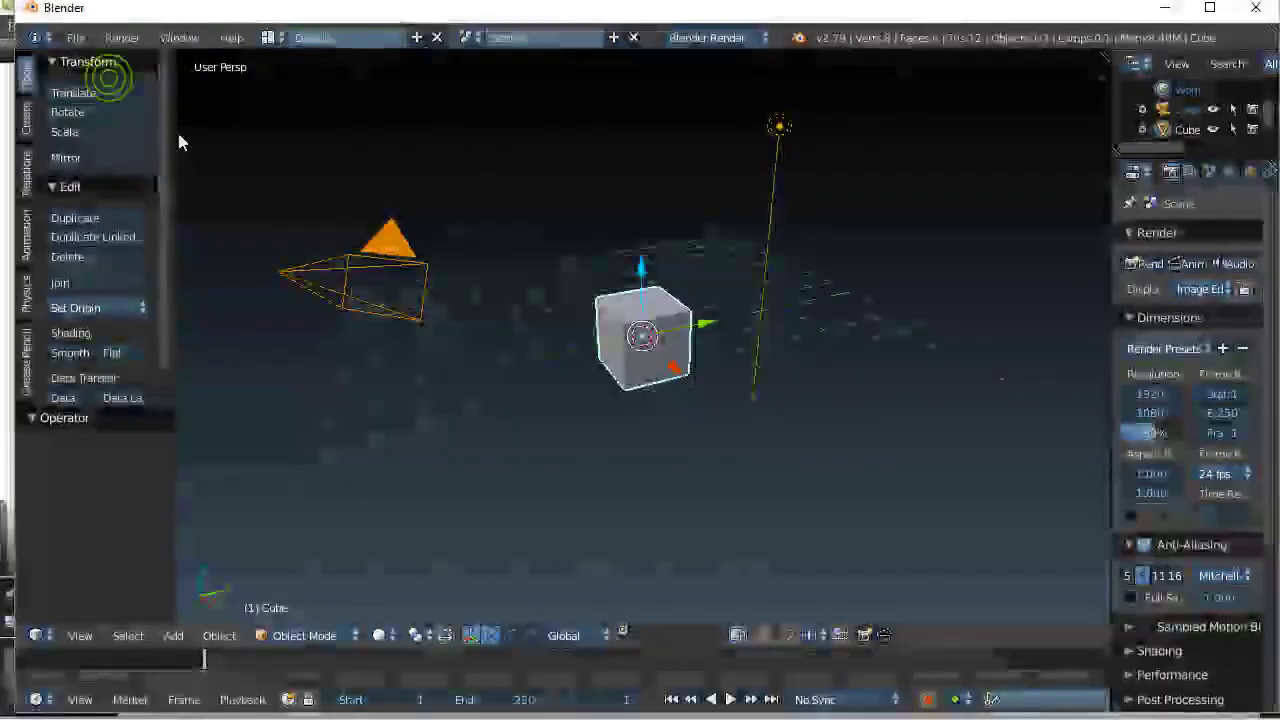
# Delete the default cube and move the lamp along Y to 3.209.
pyautogui.press('x')
pyautogui.click(597, 370)
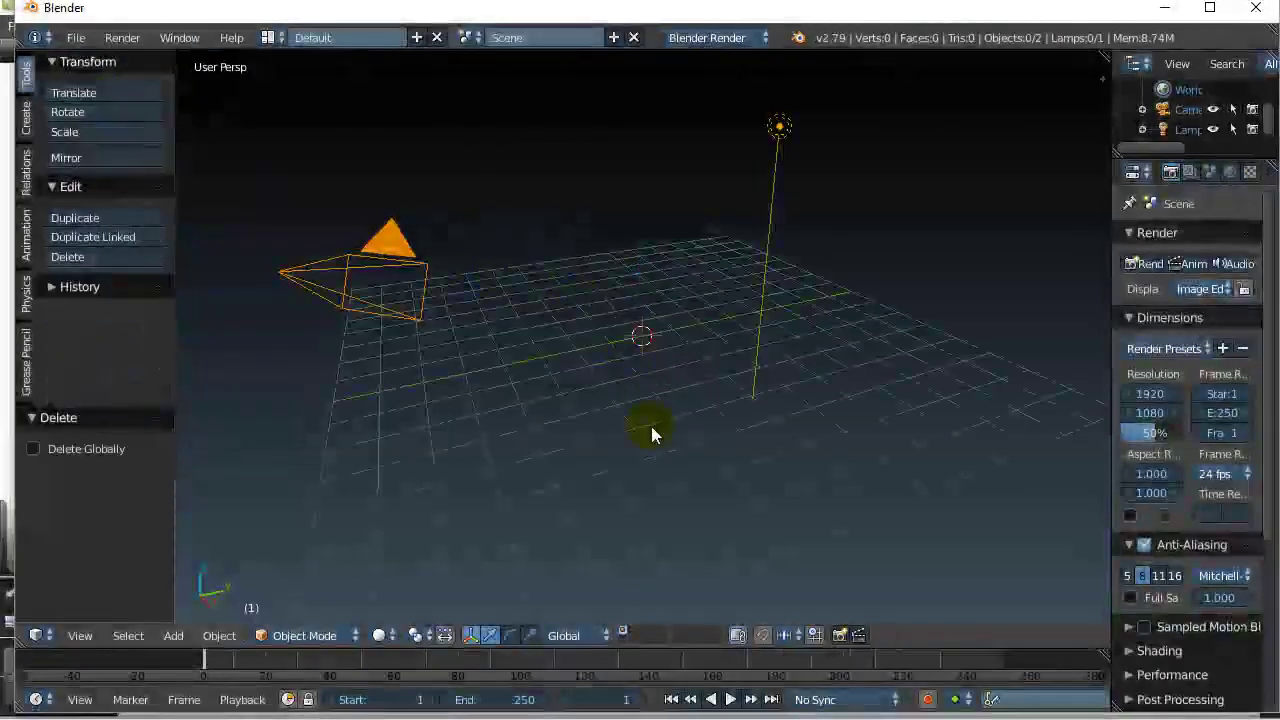
pyautogui.moveTo(651, 429); pyautogui.dragTo(606, 437, button='middle')
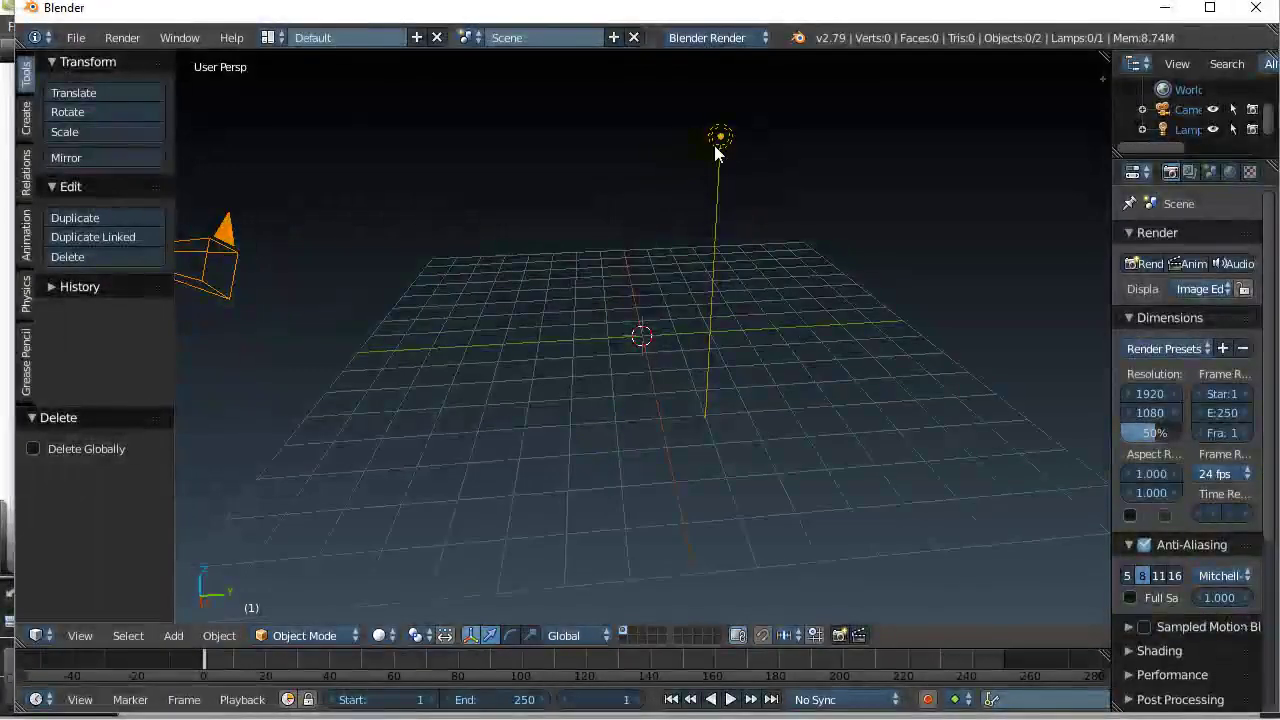
pyautogui.rightClick(718, 140)
pyautogui.moveTo(757, 137); pyautogui.dragTo(975, 131)
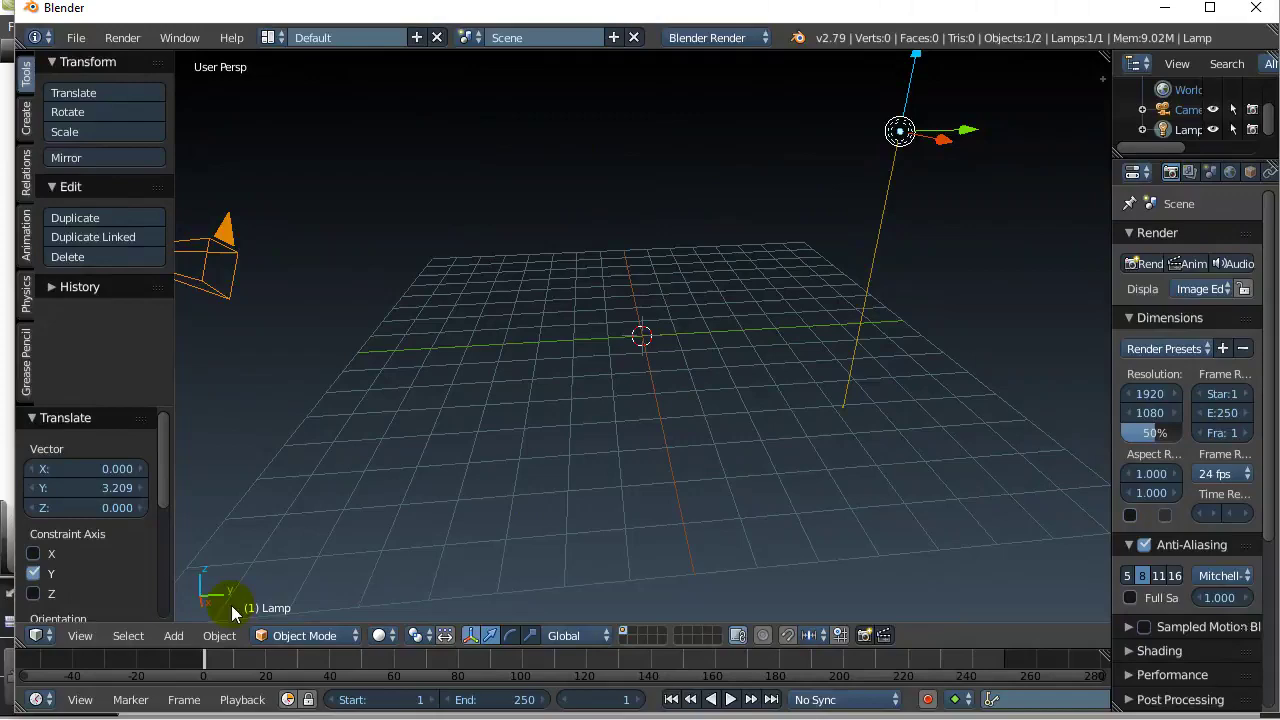
# Add a Bezier curve at the 3D cursor via Add > Curve > Bezier.
pyautogui.click(173, 635)
pyautogui.moveTo(238, 592)
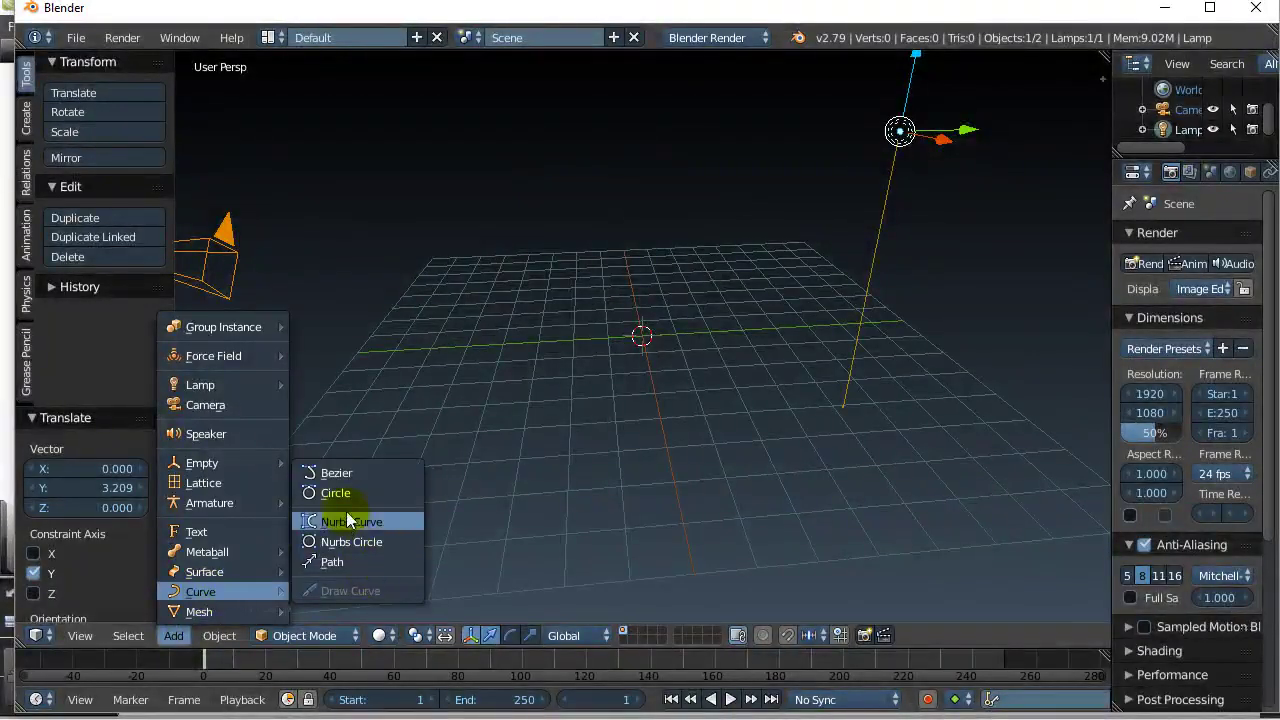
pyautogui.click(340, 470)
pyautogui.scroll(5, 509, 399)
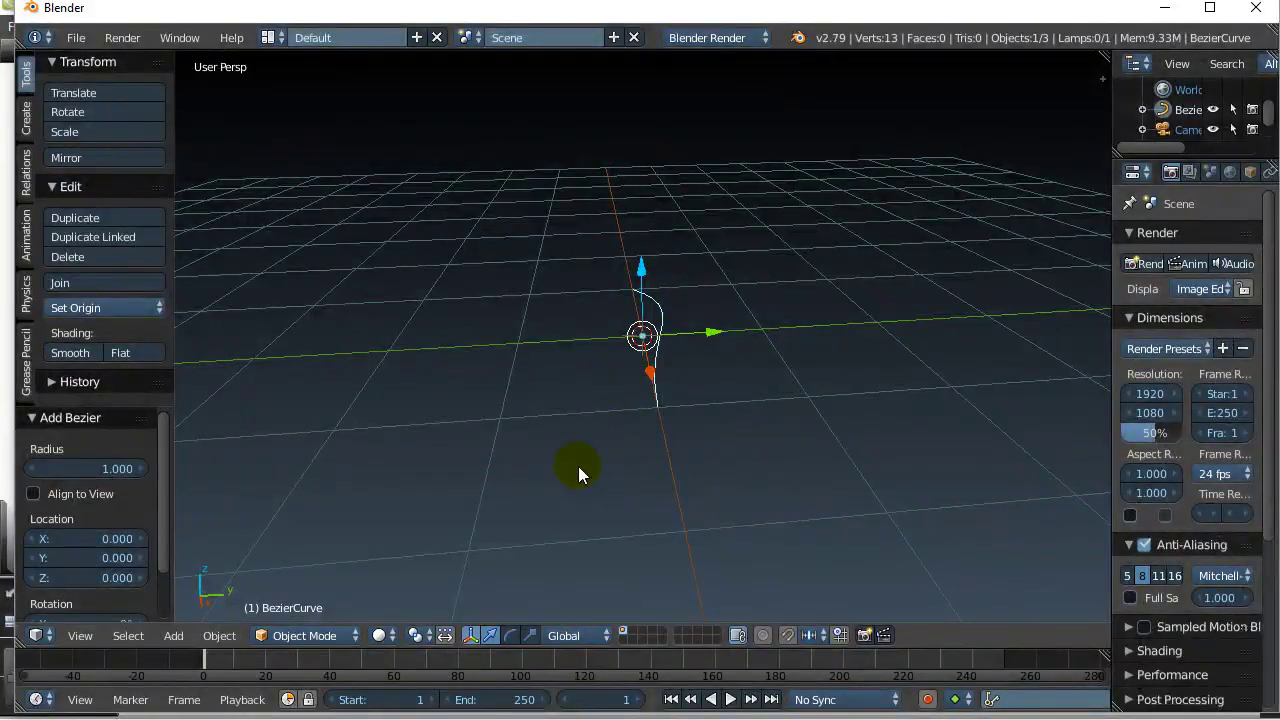
# Rotate the Bezier curve 90° around the global Y axis so it stands upright.
pyautogui.press('r')
pyautogui.press('y')
pyautogui.press('9')
pyautogui.press('0')
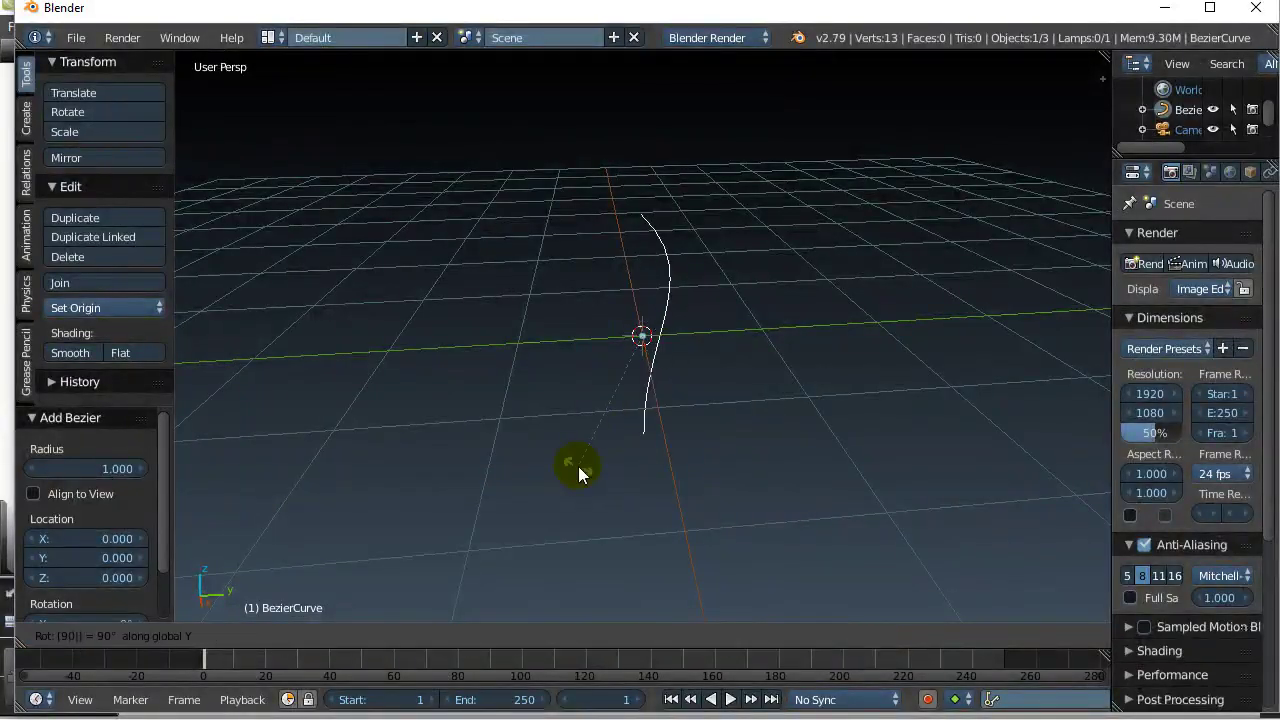
pyautogui.click(578, 466)
pyautogui.moveTo(635, 484); pyautogui.dragTo(619, 430, button='middle')
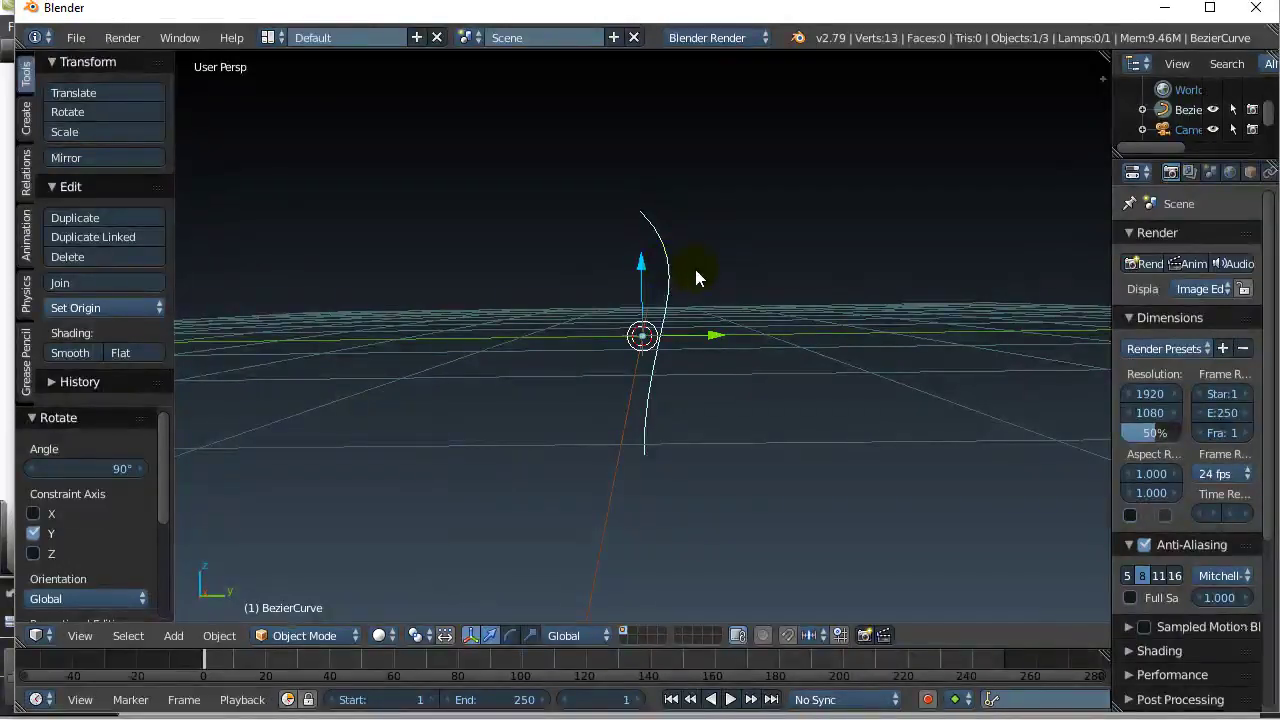
# In Edit Mode, reposition the top point and lower handle, moving the top point outward along Y.
pyautogui.press('Tab')
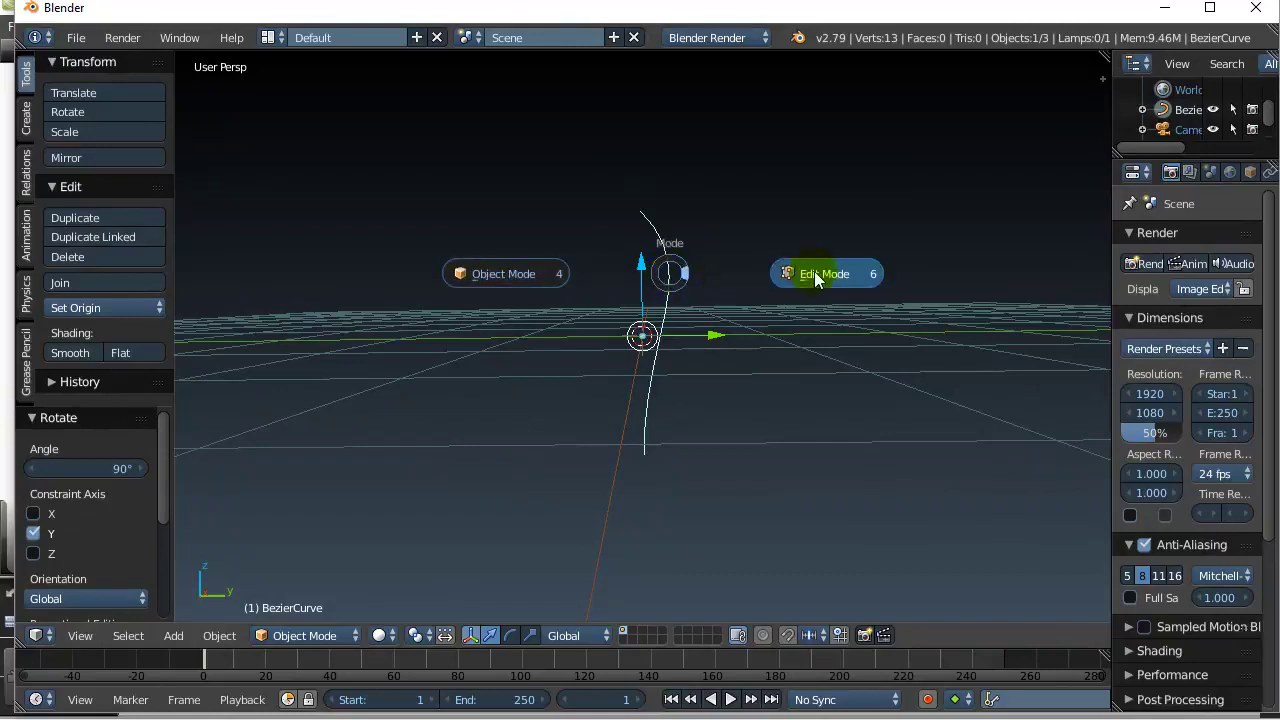
pyautogui.click(826, 274)
pyautogui.rightClick(640, 211)
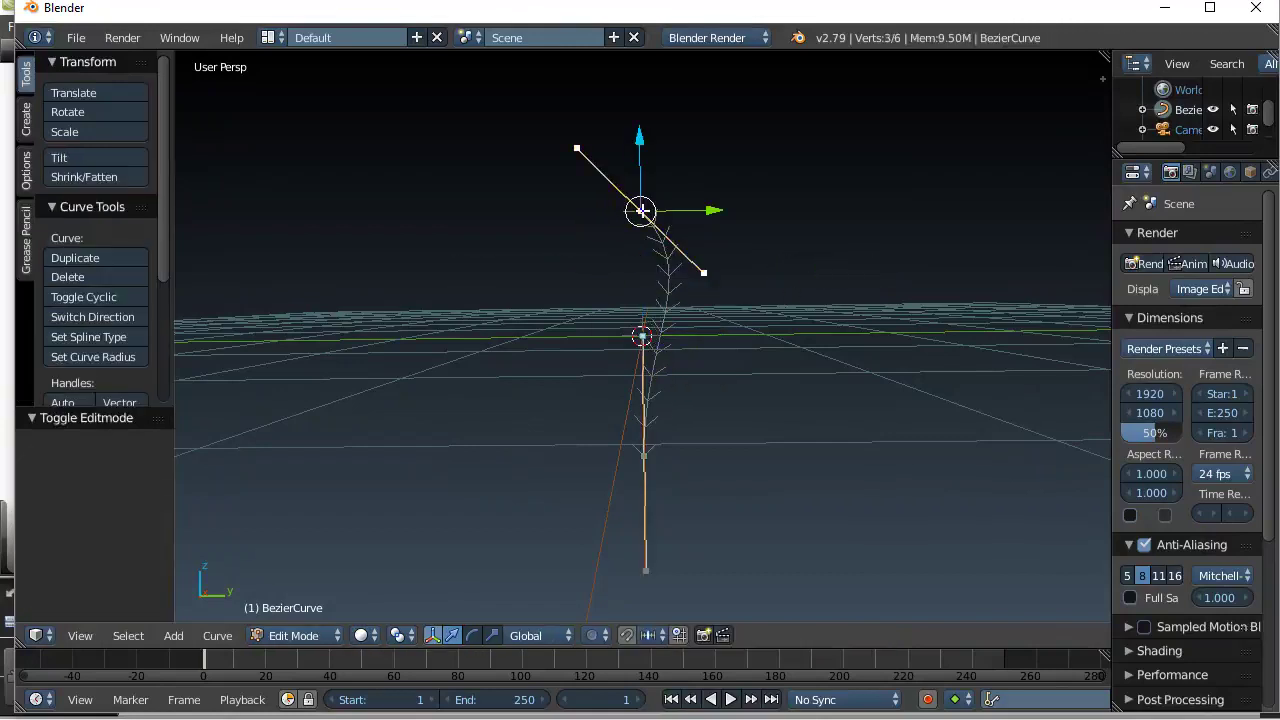
pyautogui.press('g')
pyautogui.click(778, 213)
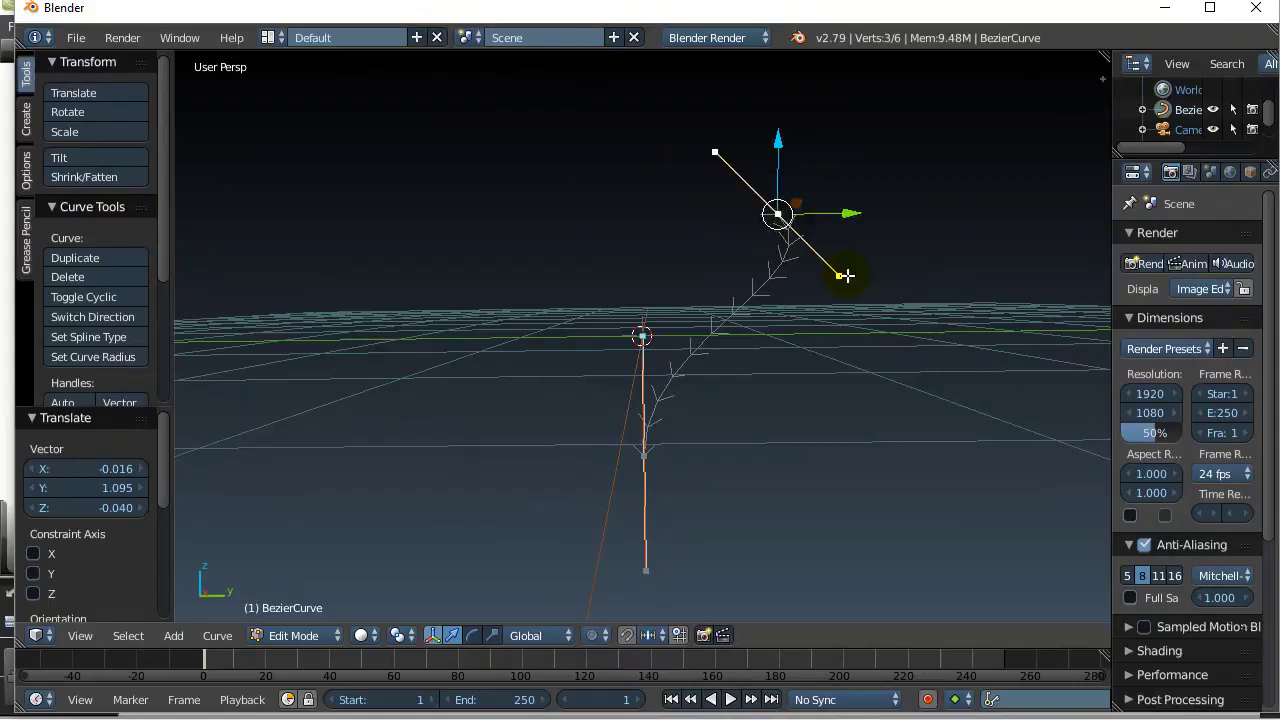
pyautogui.rightClick(837, 275)
pyautogui.moveTo(915, 277); pyautogui.dragTo(858, 286)
pyautogui.rightClick(778, 215)
pyautogui.moveTo(850, 213); pyautogui.dragTo(948, 218)
# Pull the lower point's bottom handle out along Y and raise it along Z.
pyautogui.rightClick(646, 460)
pyautogui.rightClick(652, 566)
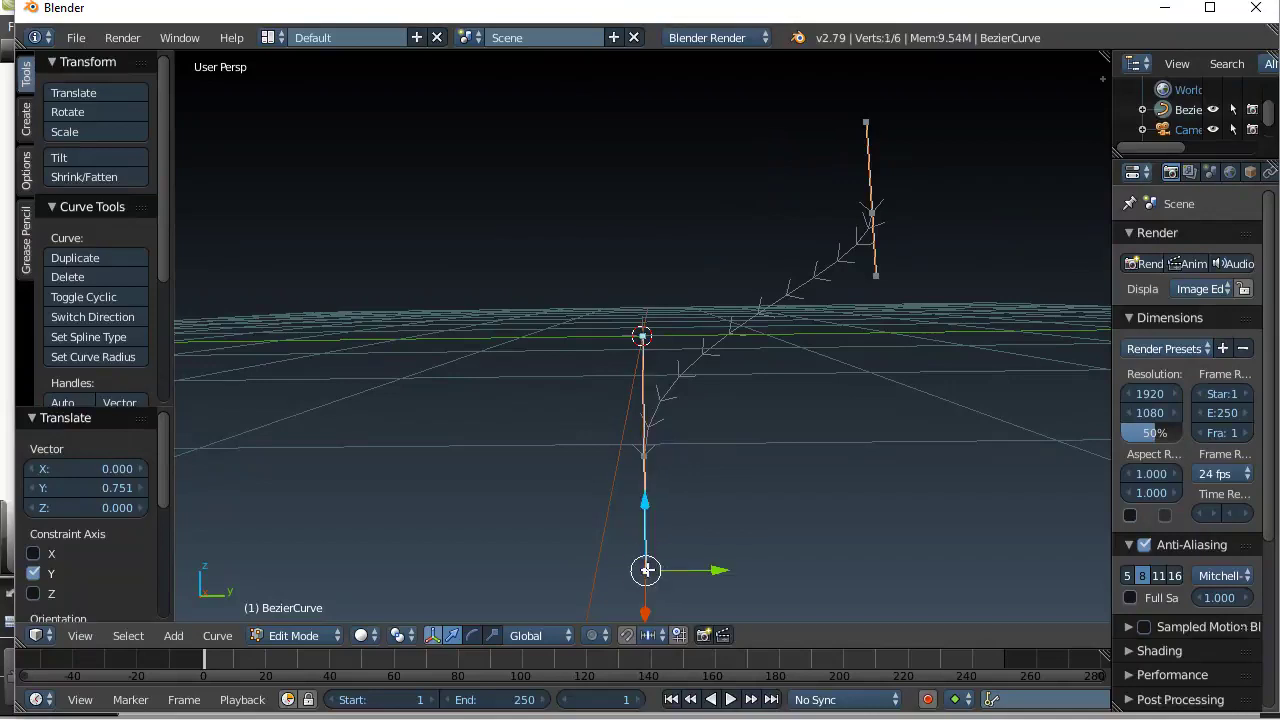
pyautogui.moveTo(716, 572); pyautogui.dragTo(451, 566)
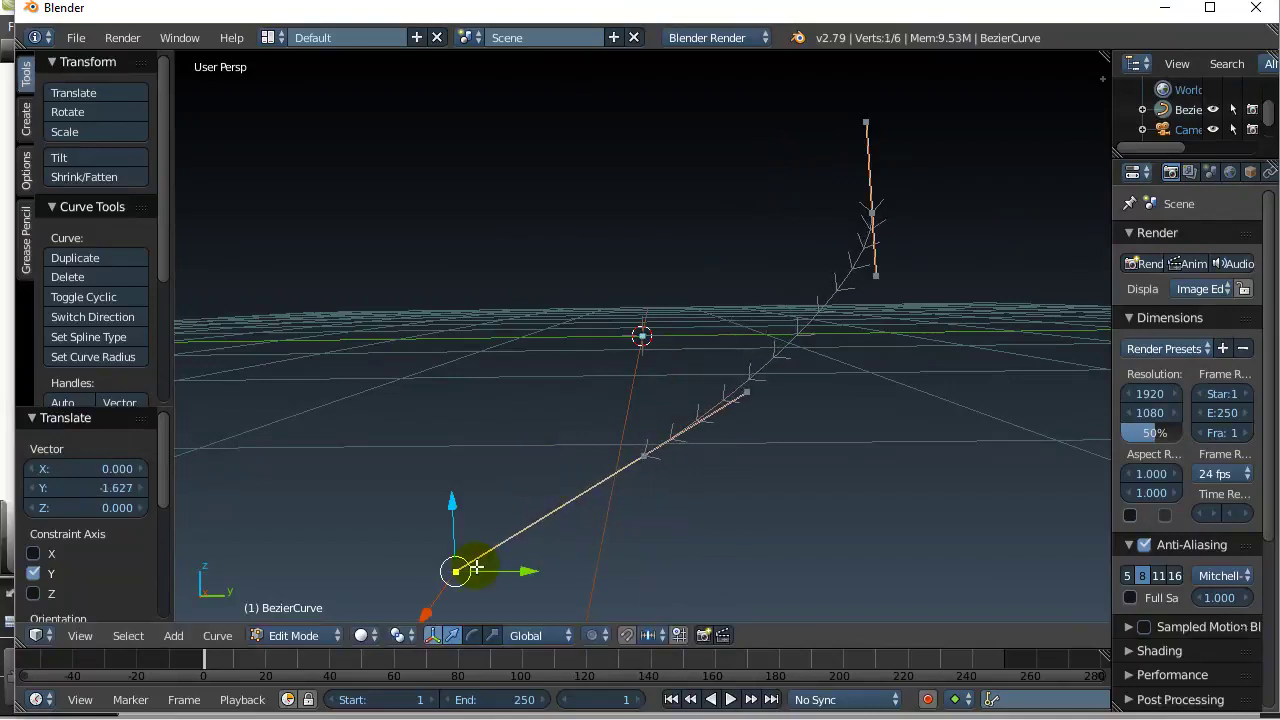
pyautogui.moveTo(451, 506); pyautogui.dragTo(449, 417)
# Lower the top curve point and extrude a new third point from it.
pyautogui.rightClick(871, 212)
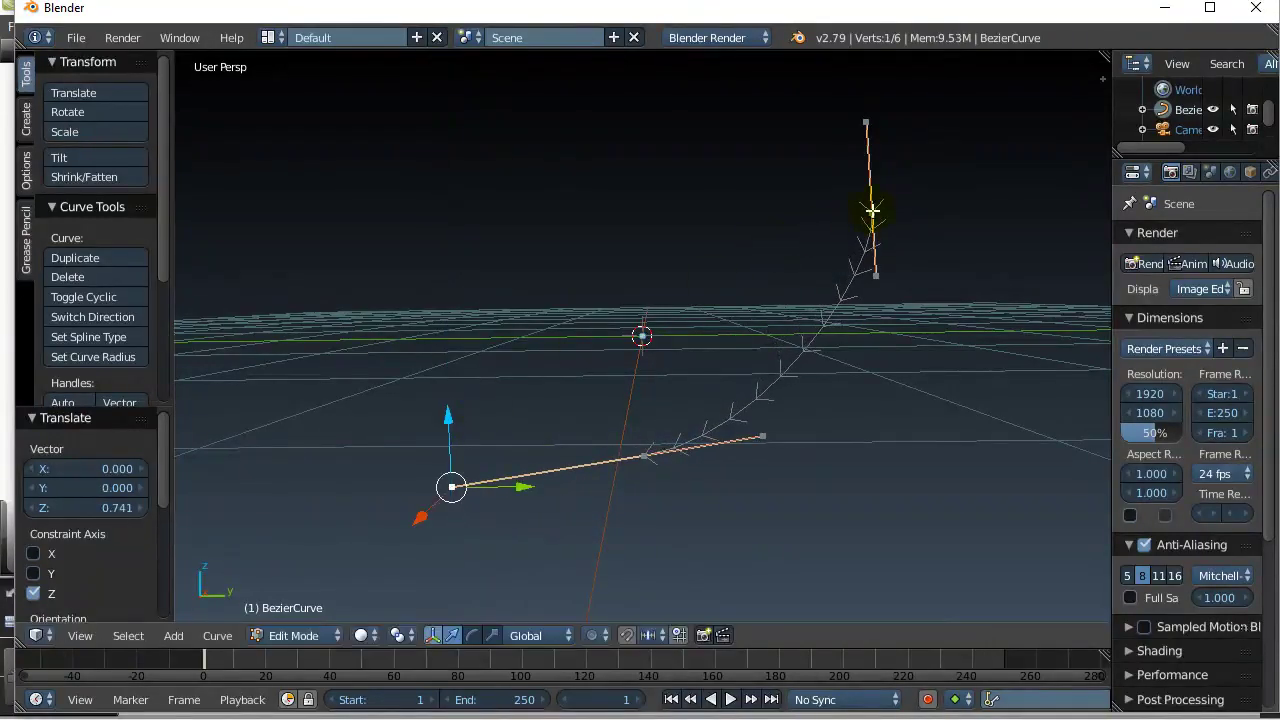
pyautogui.press('g')
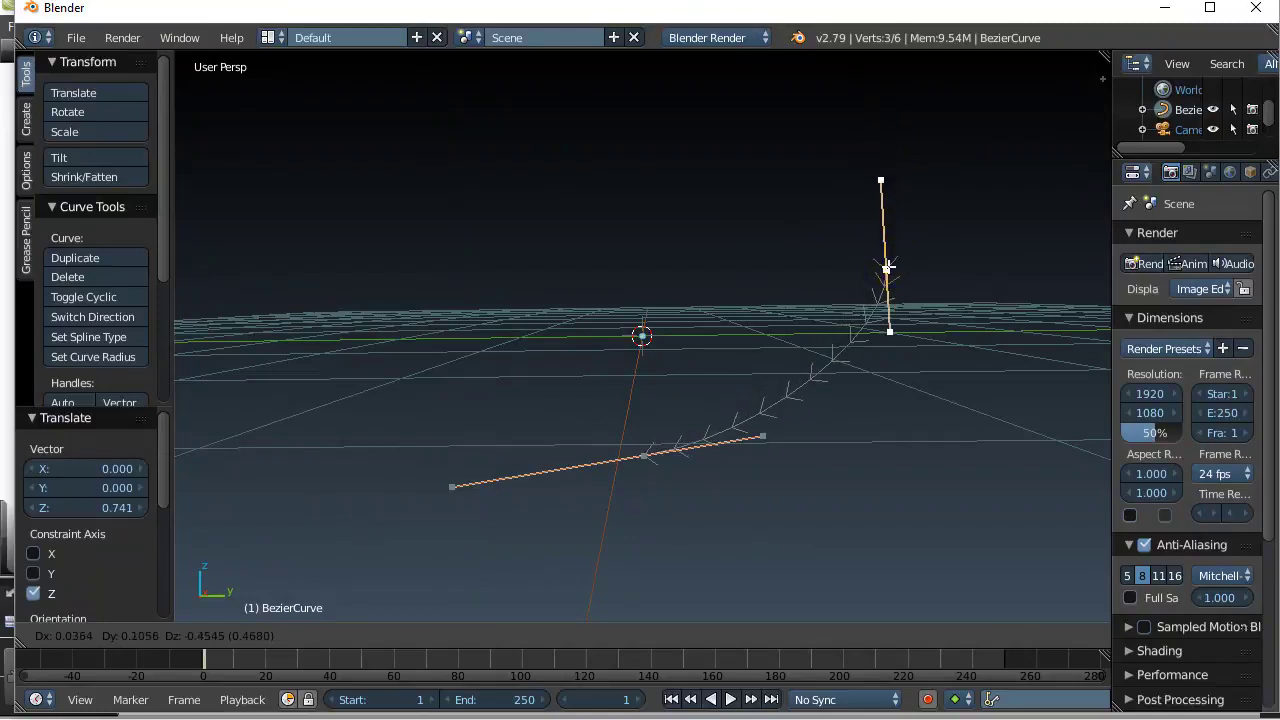
pyautogui.click(886, 270)
pyautogui.press('e')
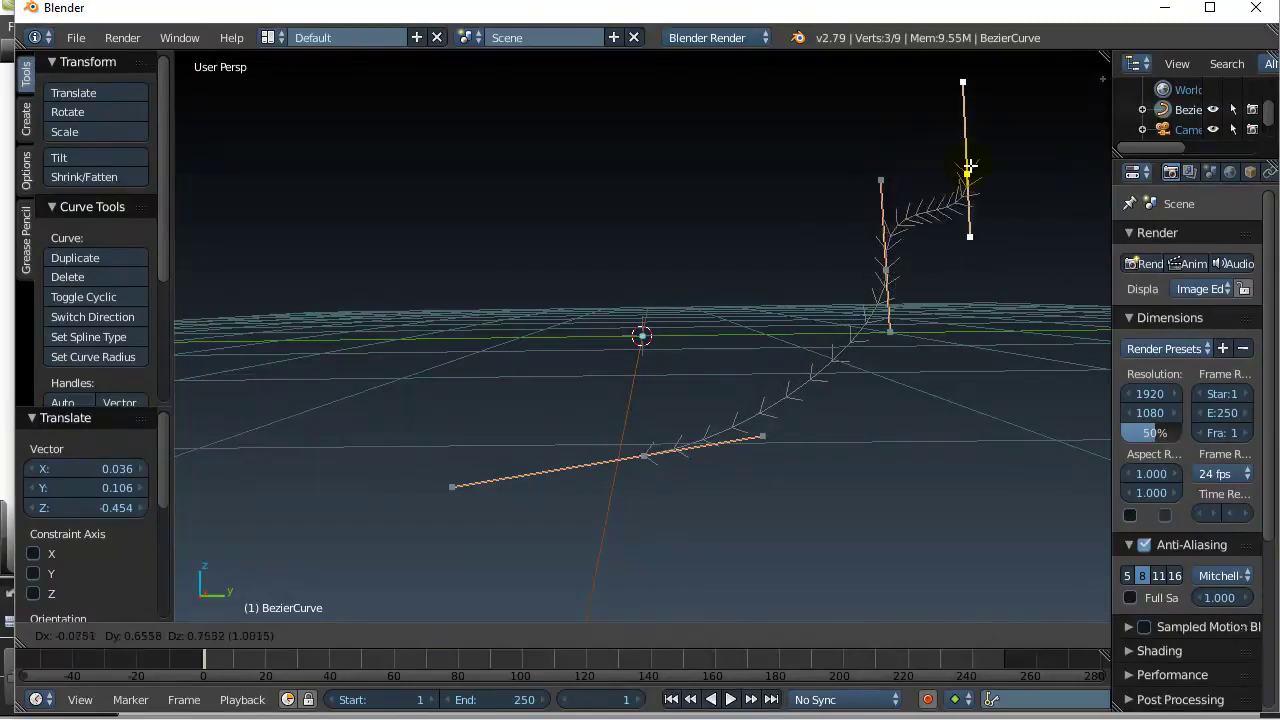
pyautogui.click(975, 137)
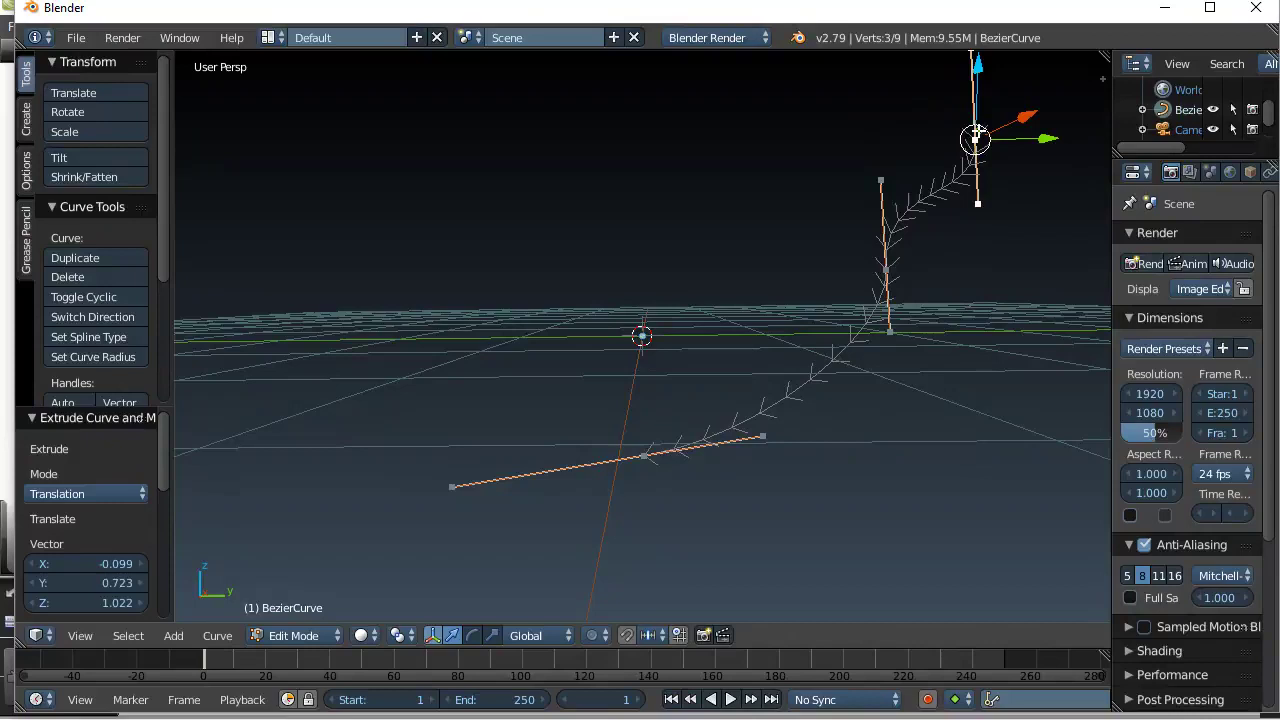
# Lower the middle curve point 0.279 along Z.
pyautogui.rightClick(886, 268)
pyautogui.press('g')
pyautogui.press('z')
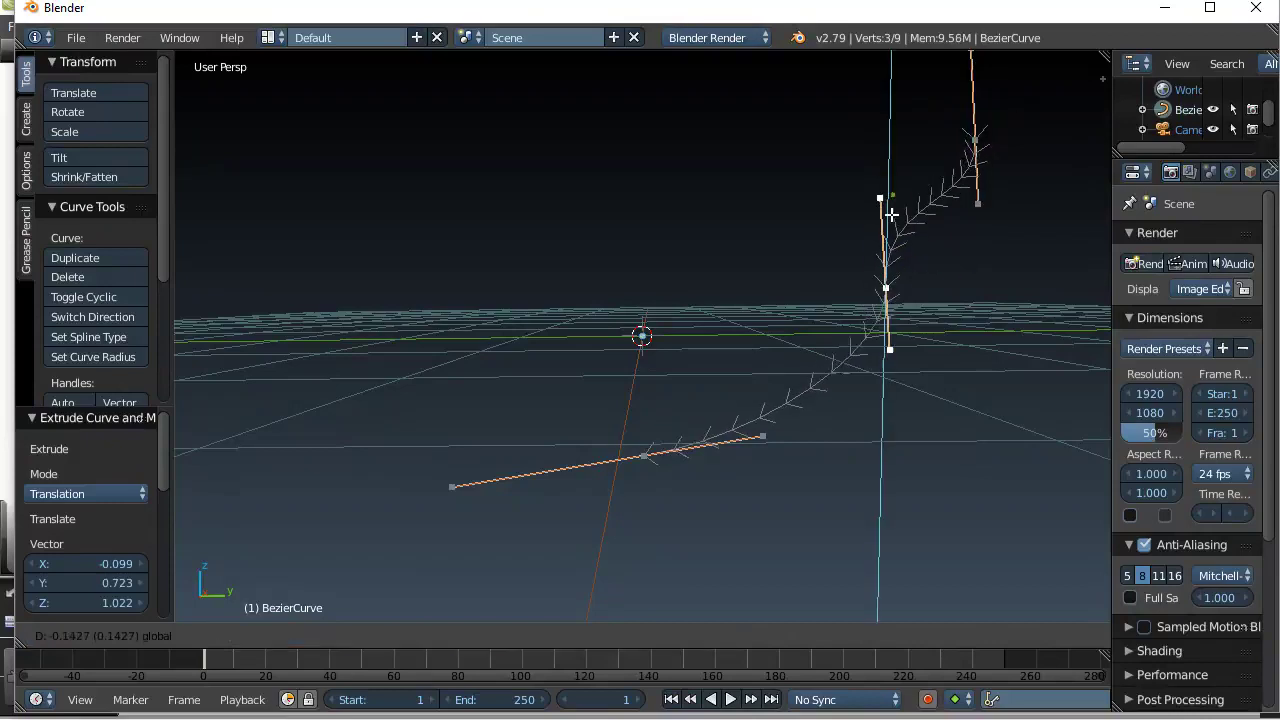
pyautogui.click(783, 463)
pyautogui.moveTo(783, 463)
pyautogui.mouseDown(button='middle')
pyautogui.moveTo(771, 443)
pyautogui.moveTo(787, 462)
pyautogui.moveTo(758, 477)
pyautogui.moveTo(766, 468)
pyautogui.mouseUp(button='middle')
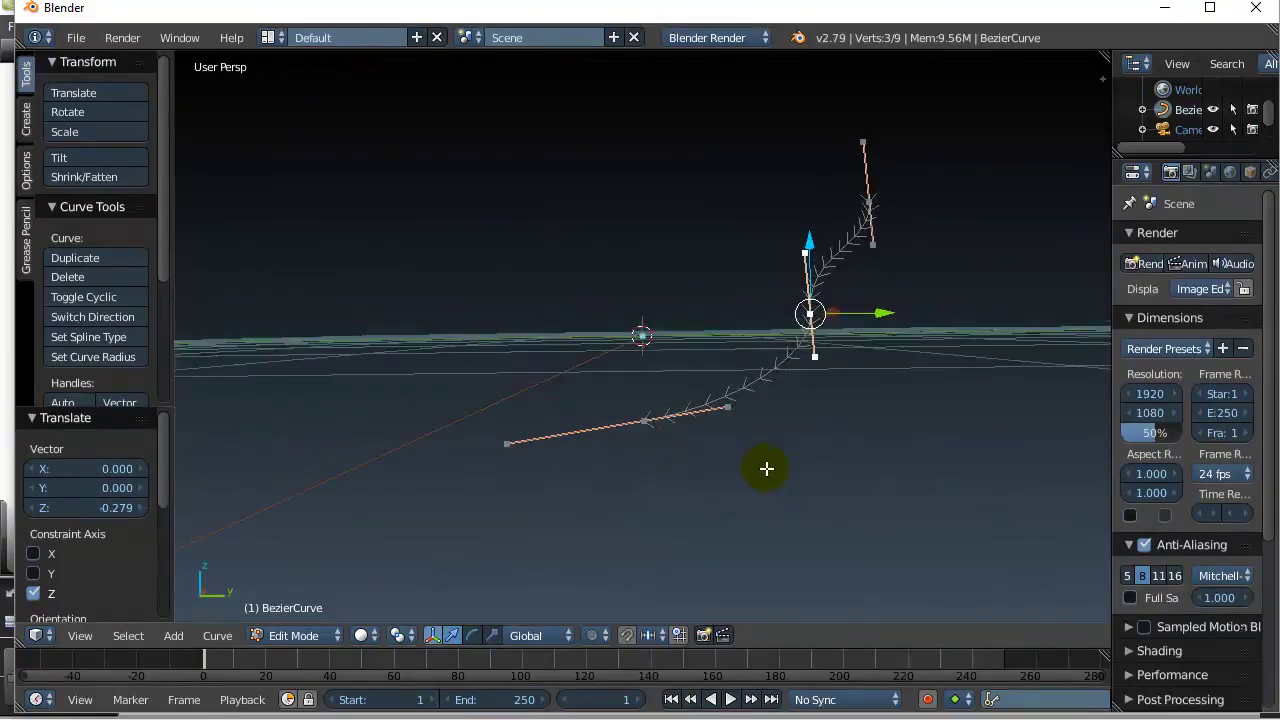
# In right side view, lower the base control point 0.141 along Z to flatten the base.
pyautogui.press('KP_3')
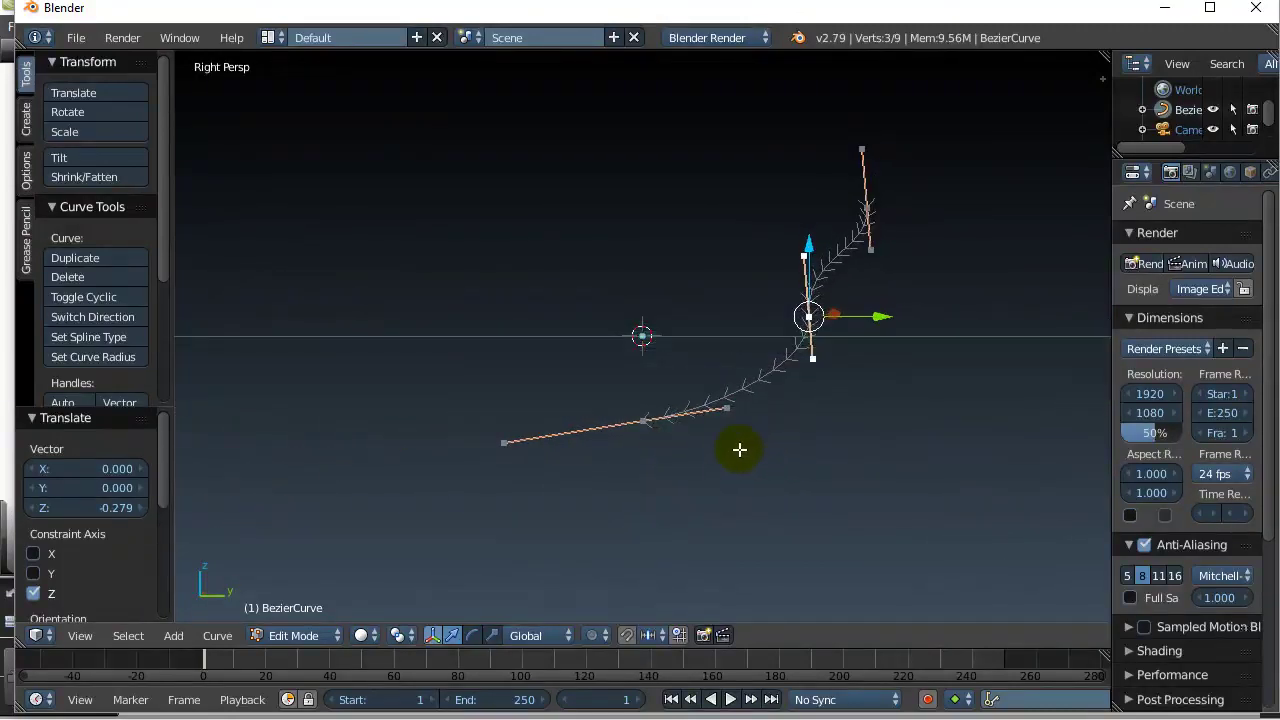
pyautogui.rightClick(674, 424)
pyautogui.rightClick(727, 407)
pyautogui.moveTo(731, 348); pyautogui.dragTo(731, 360)
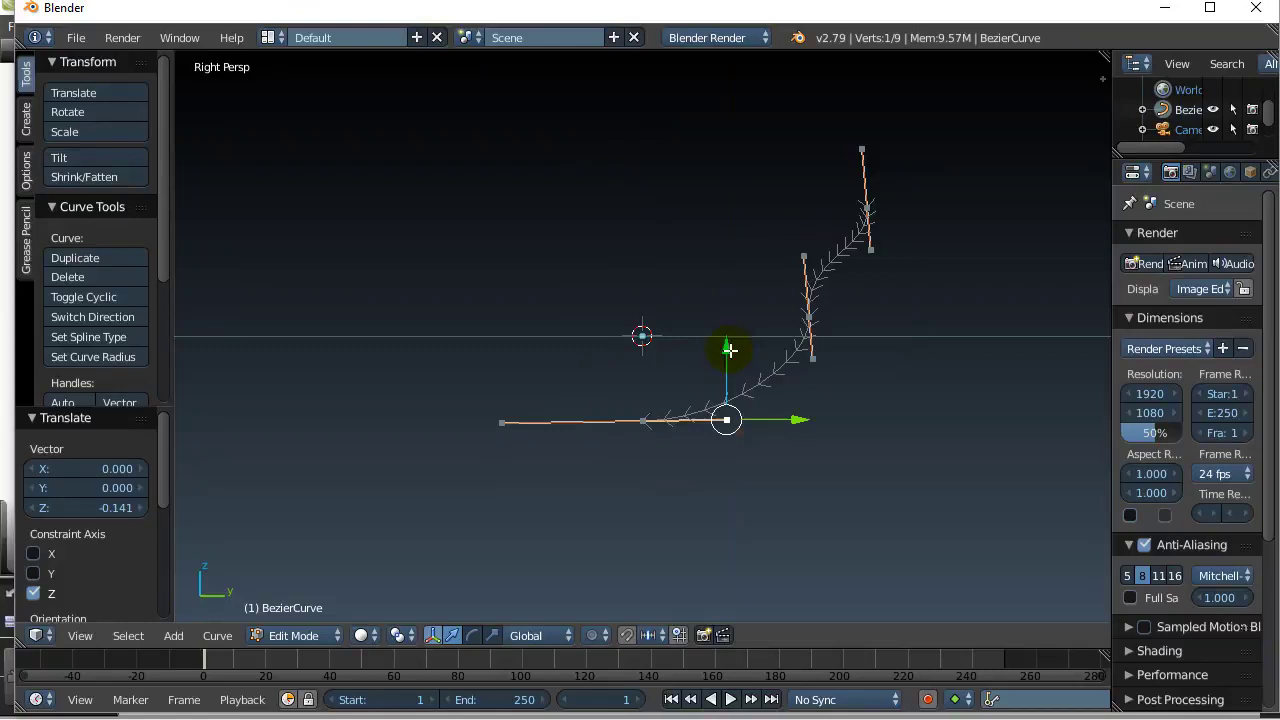
# Place the 3D cursor left of the curve and select the profile's left endpoint.
pyautogui.click(650, 468)
pyautogui.click(459, 336)
pyautogui.click(514, 219)
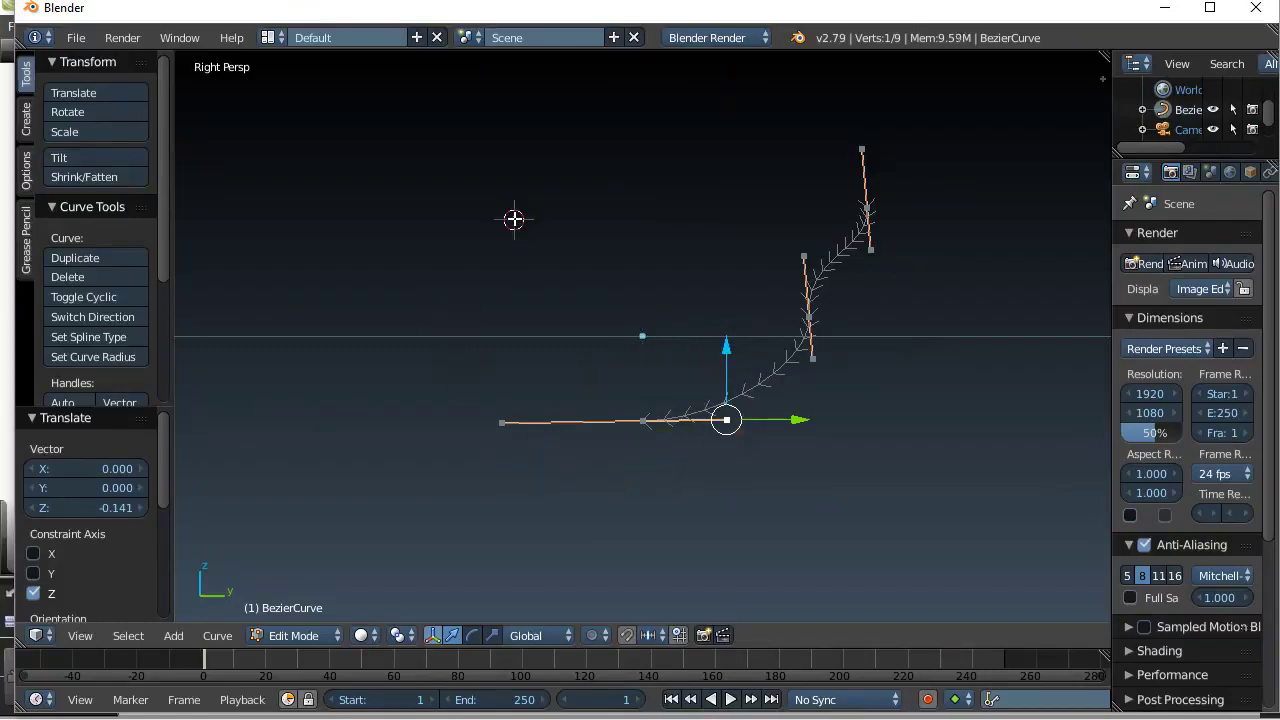
pyautogui.click(671, 209)
pyautogui.click(417, 391)
pyautogui.click(374, 511)
pyautogui.click(414, 436)
pyautogui.click(486, 266)
pyautogui.click(591, 209)
pyautogui.click(677, 189)
pyautogui.click(551, 274)
pyautogui.click(445, 362)
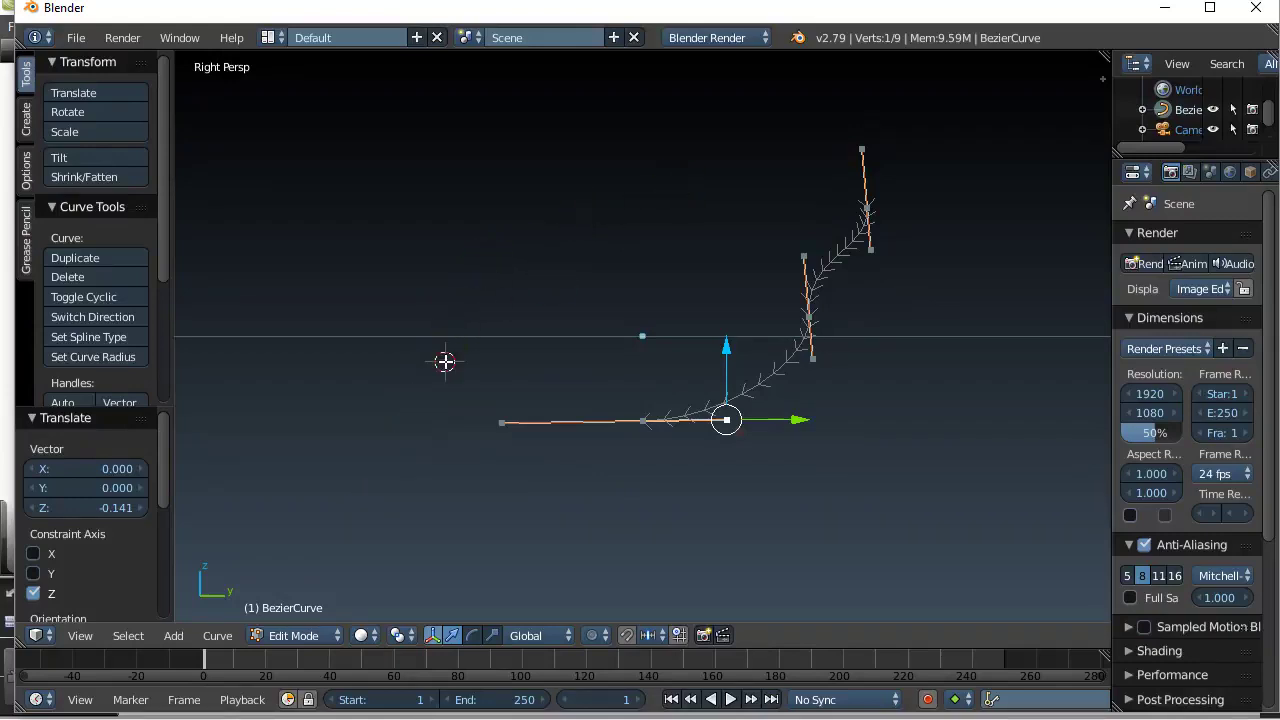
pyautogui.click(466, 266)
pyautogui.click(614, 197)
pyautogui.click(671, 250)
pyautogui.click(572, 292)
pyautogui.click(572, 331)
pyautogui.click(640, 265)
pyautogui.click(698, 224)
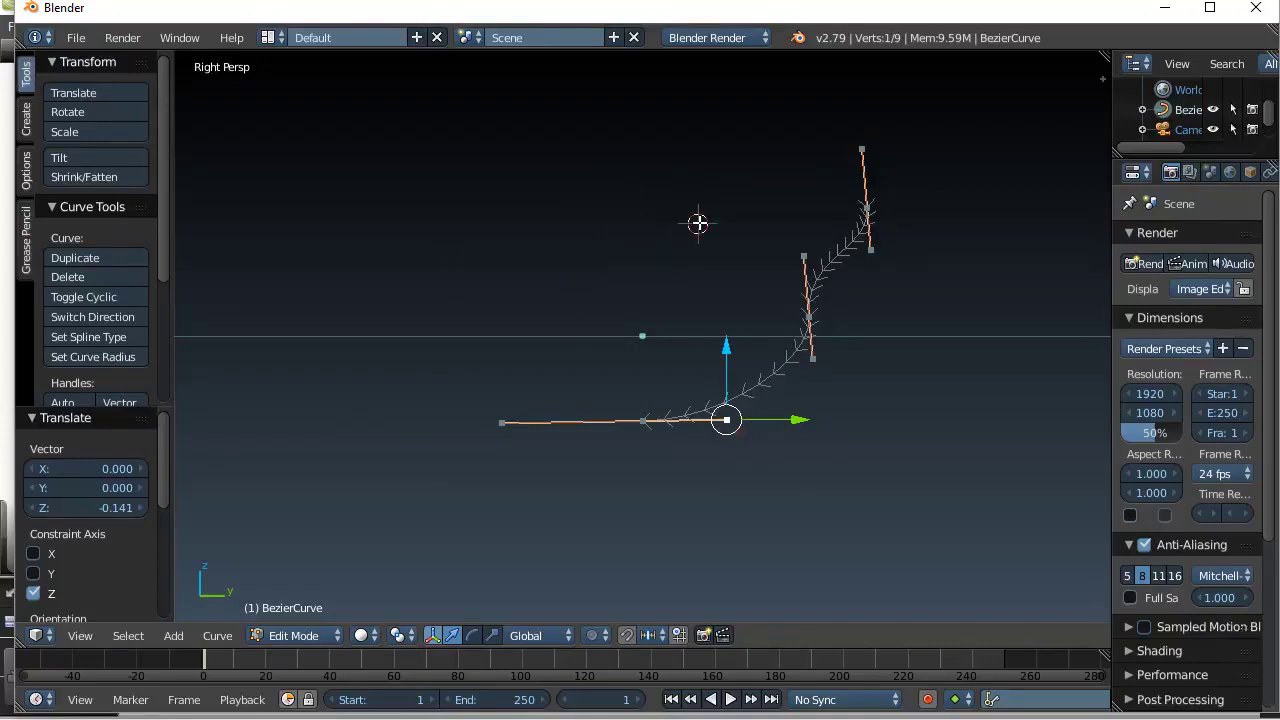
pyautogui.click(765, 406)
pyautogui.click(323, 425)
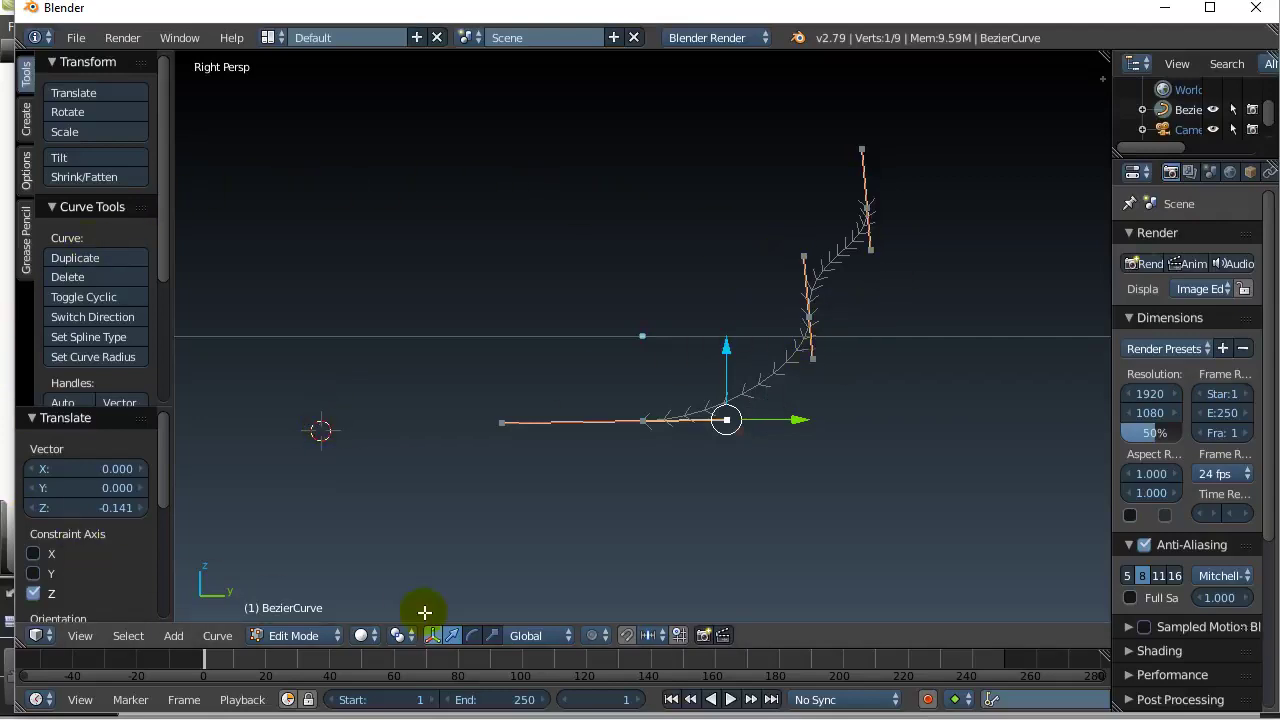
pyautogui.click(319, 430)
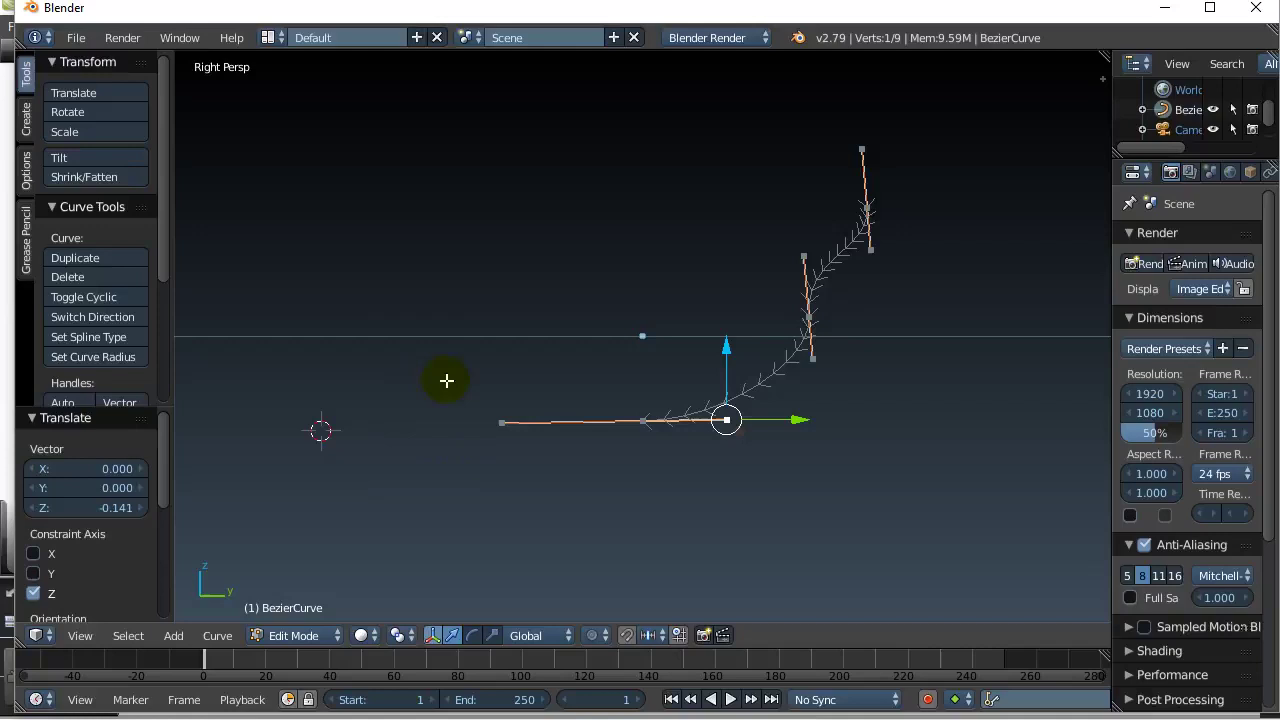
pyautogui.rightClick(500, 422)
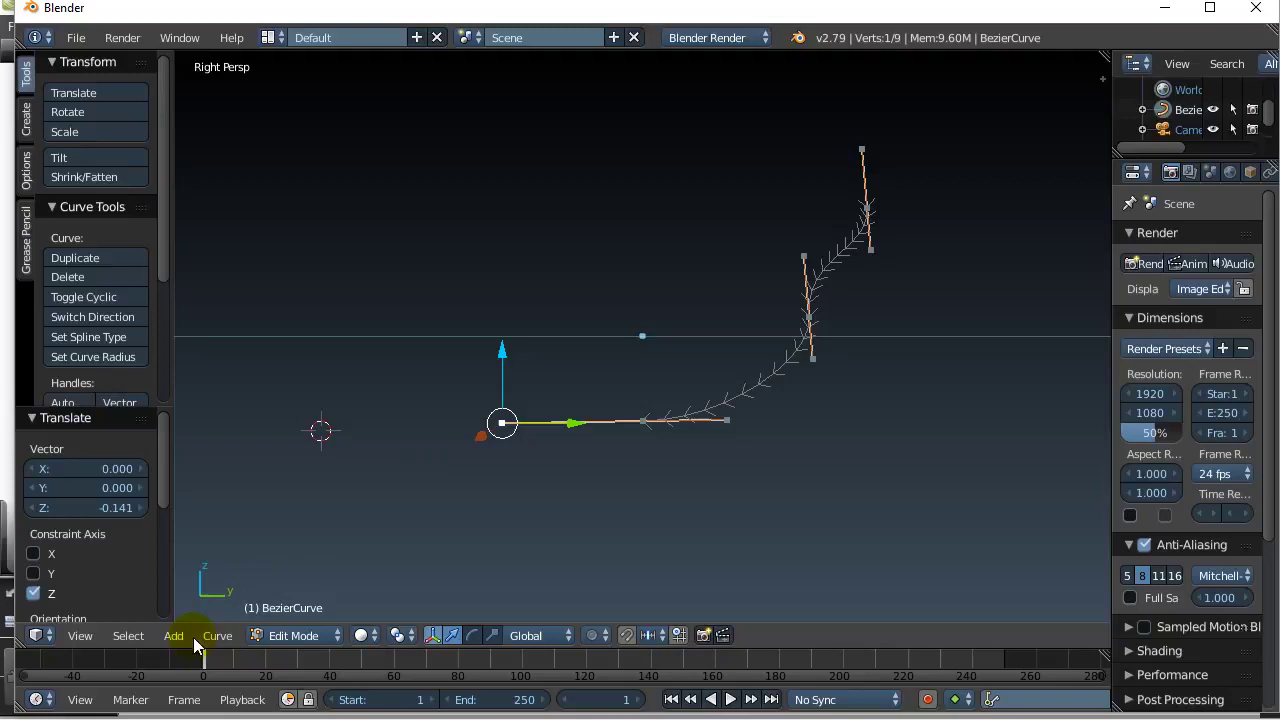
# Snap the 3D cursor onto the selected inner endpoint with Curve > Snap > Cursor to Selected.
pyautogui.click(128, 636)
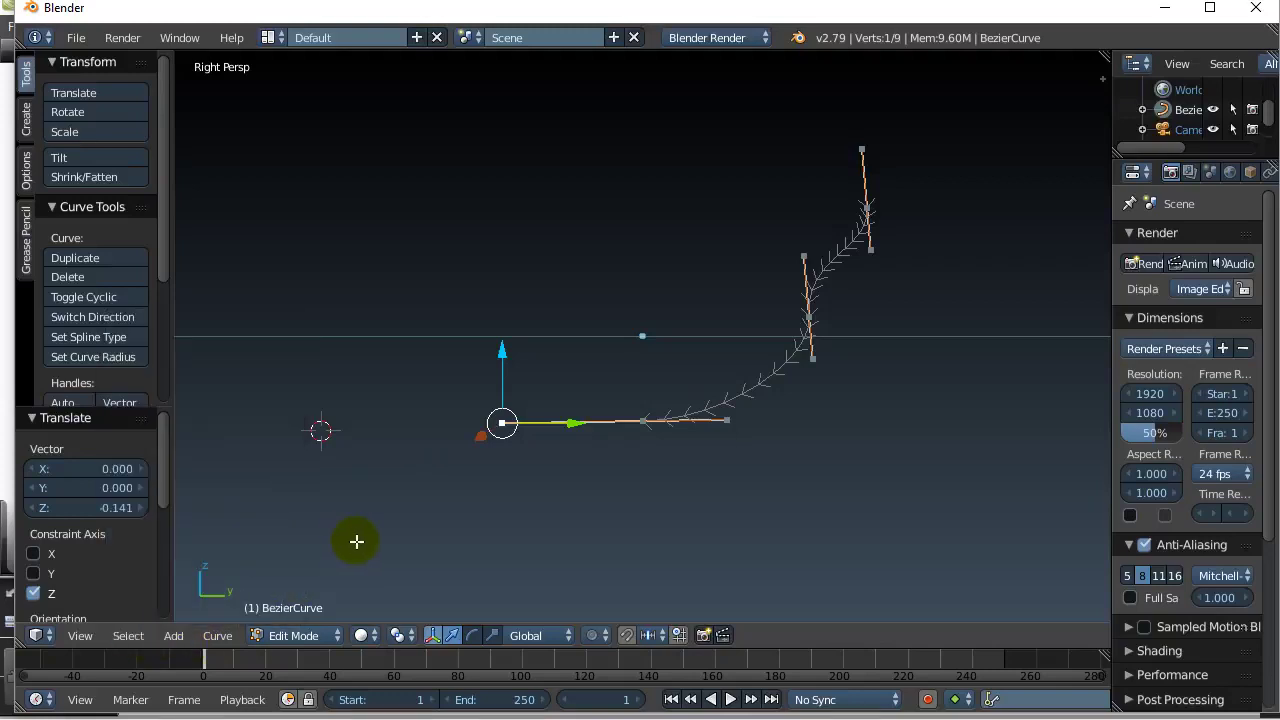
pyautogui.moveTo(162, 256); pyautogui.dragTo(173, 328)
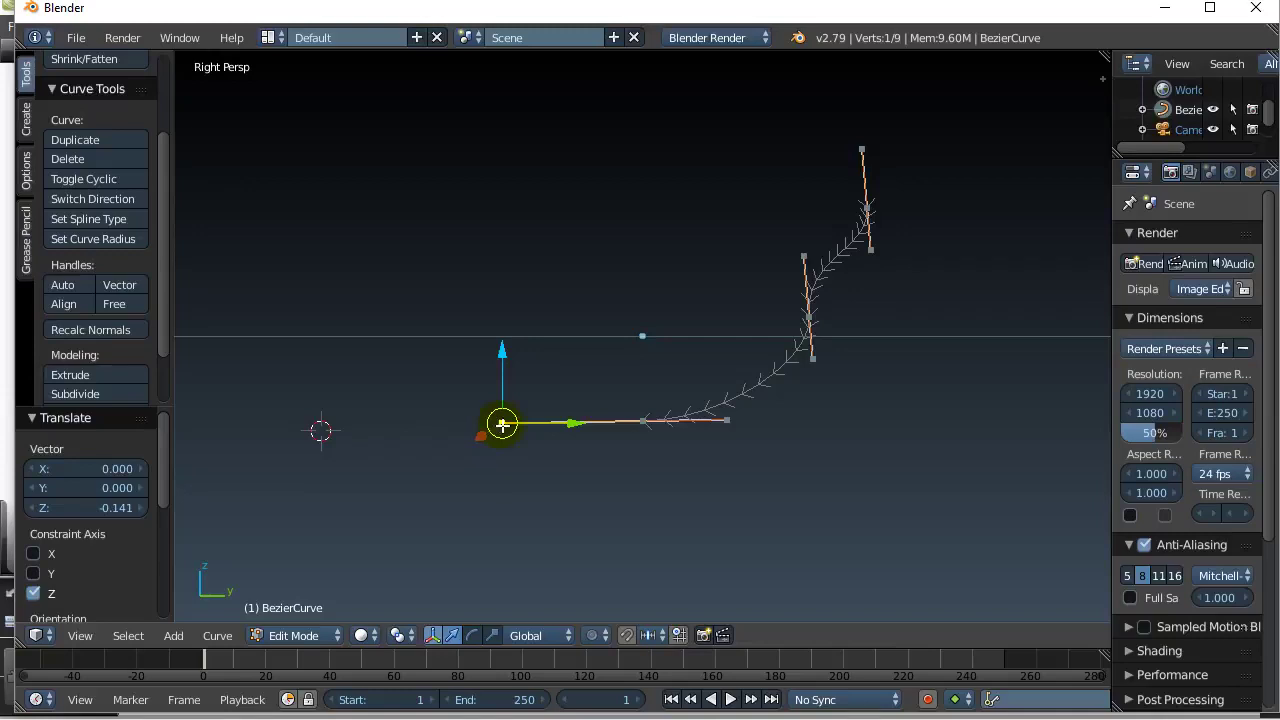
pyautogui.click(217, 636)
pyautogui.moveTo(323, 571)
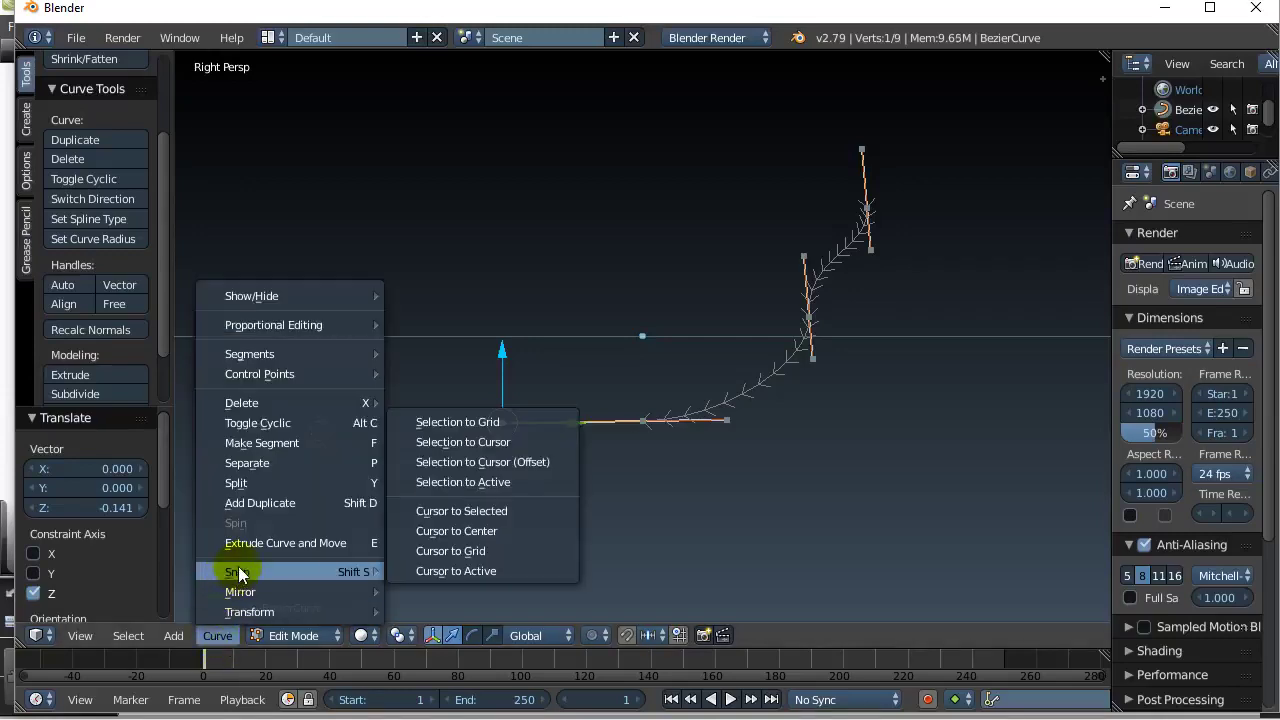
pyautogui.click(453, 511)
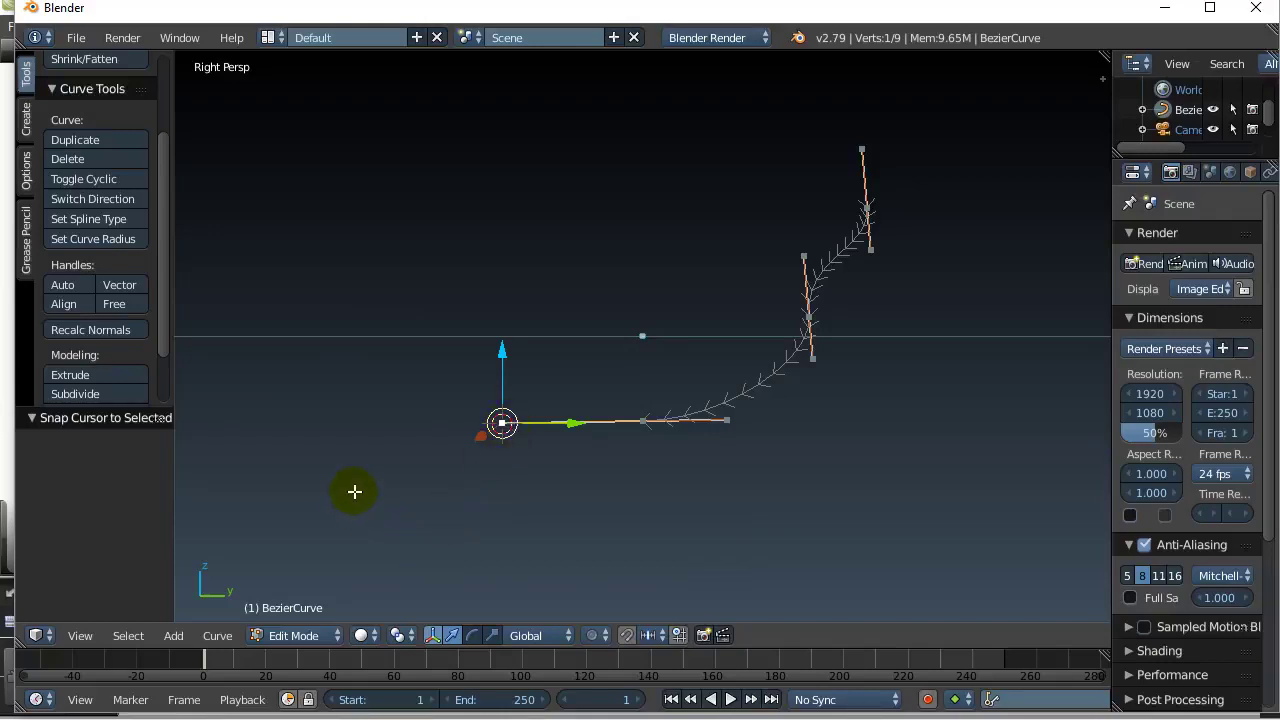
# Re-snap the cursor back onto the endpoint and orbit into User Perspective.
pyautogui.click(335, 426)
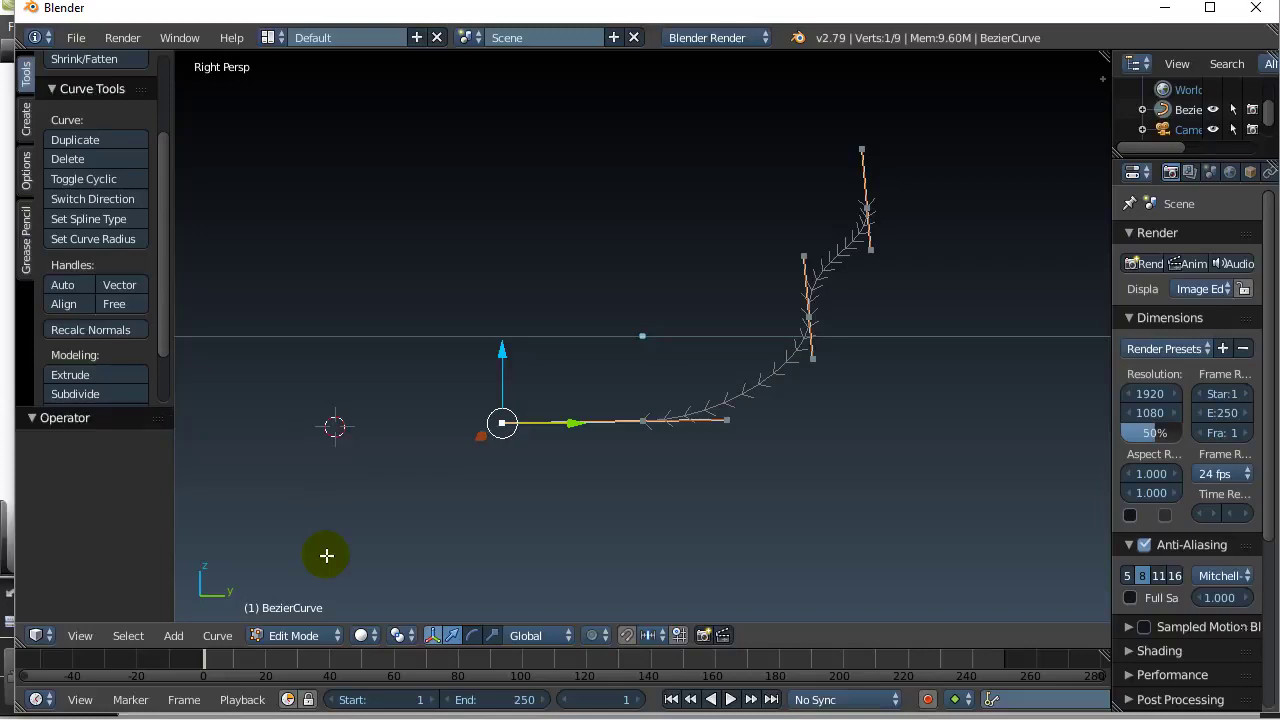
pyautogui.click(218, 636)
pyautogui.moveTo(245, 572)
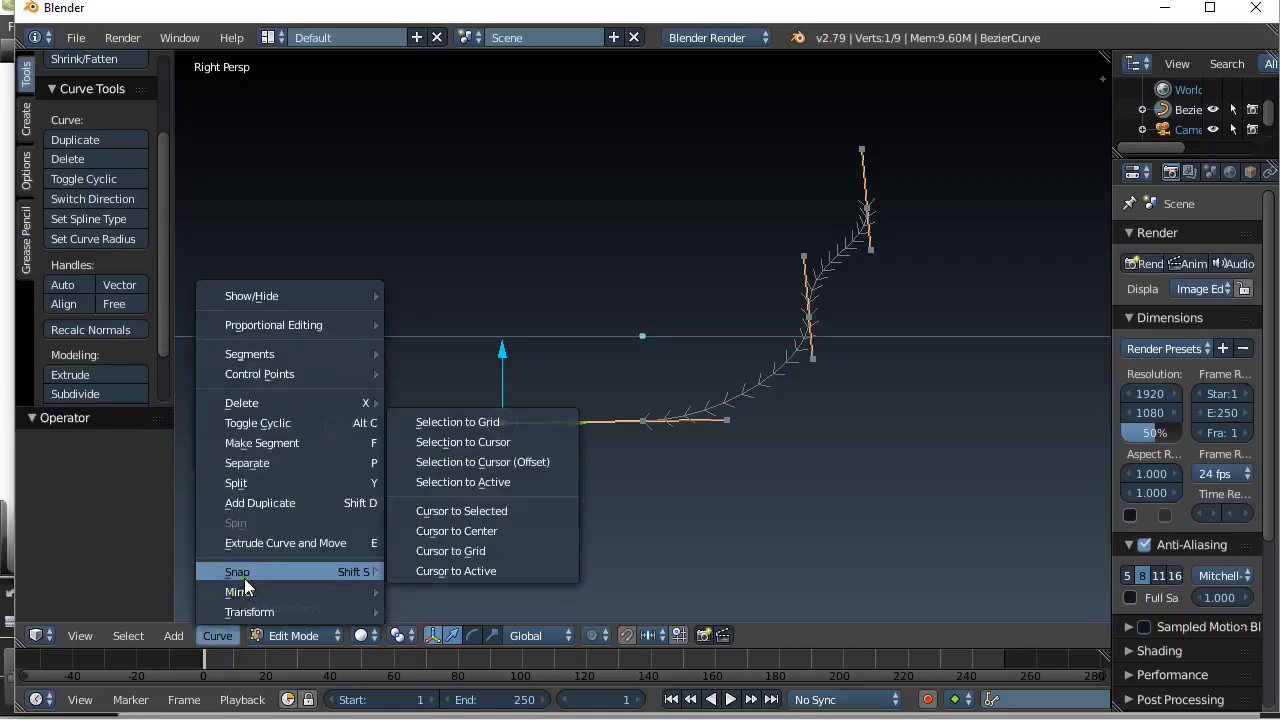
pyautogui.click(453, 508)
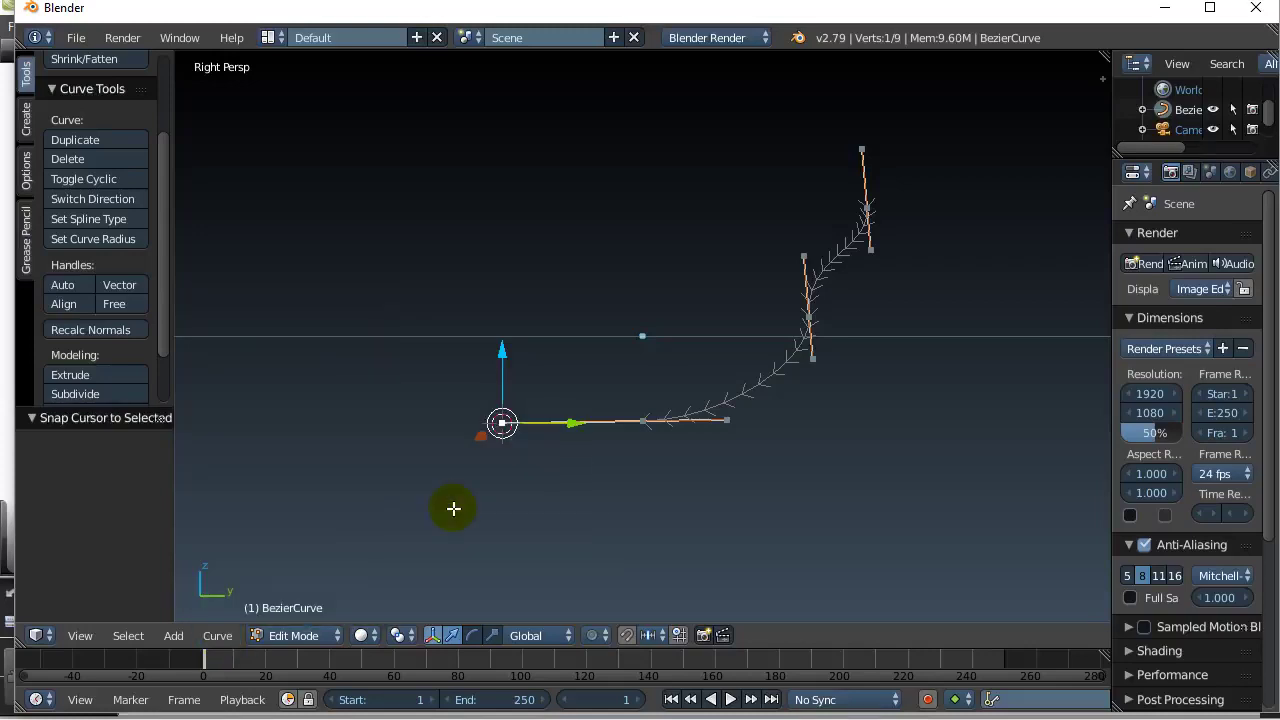
pyautogui.moveTo(421, 477); pyautogui.dragTo(435, 473, button='middle')
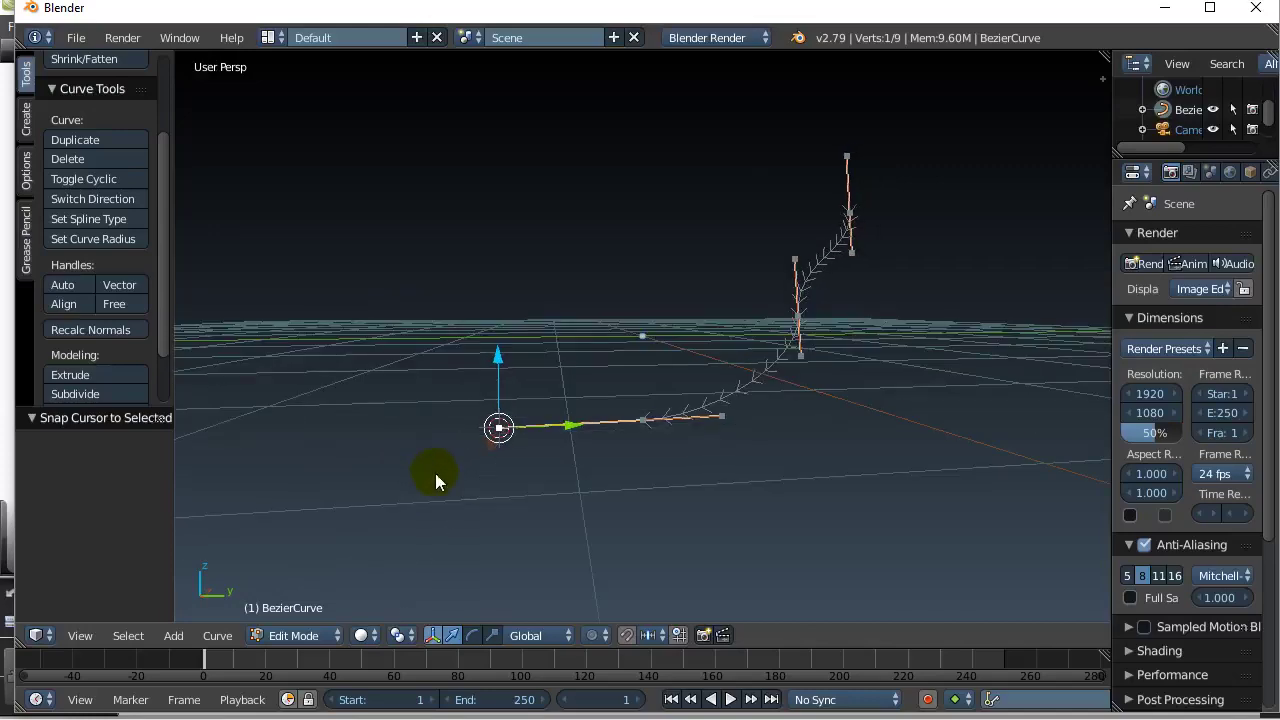
# Toggle to Object Mode and back to Edit Mode, then select the inner end control point.
pyautogui.press('Tab')
pyautogui.click(270, 477)
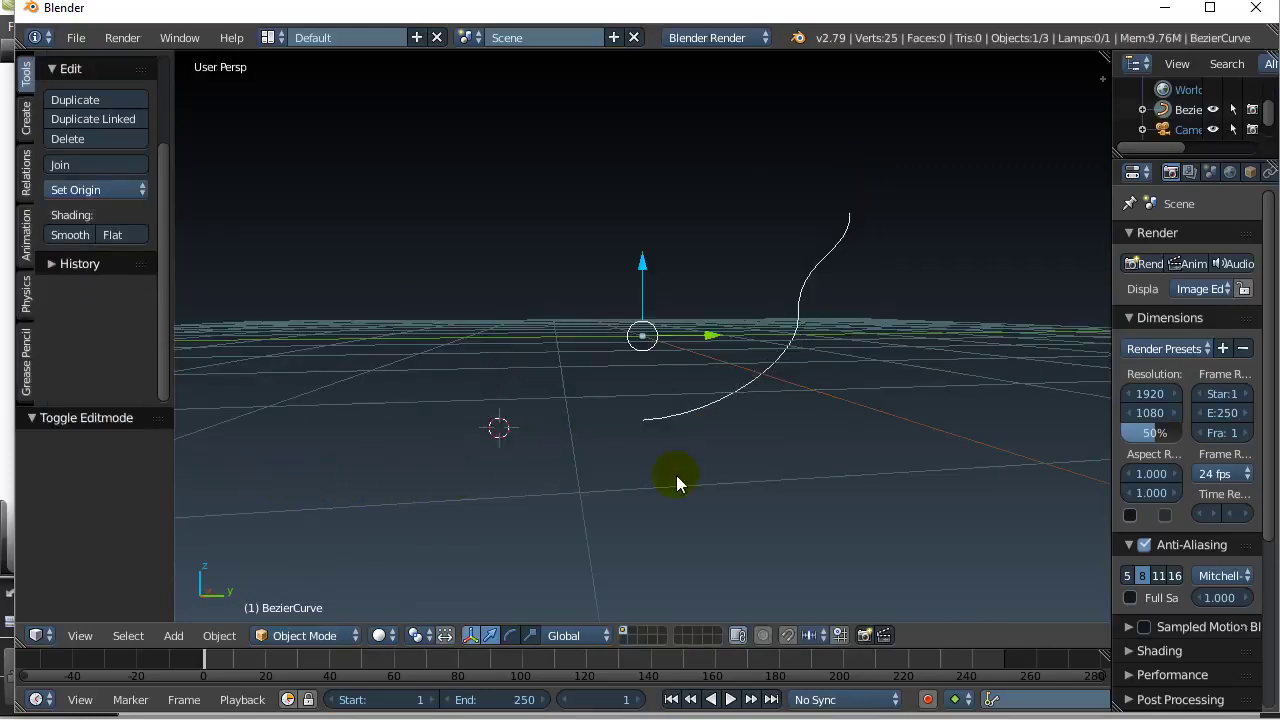
pyautogui.moveTo(677, 480); pyautogui.dragTo(623, 511, button='middle')
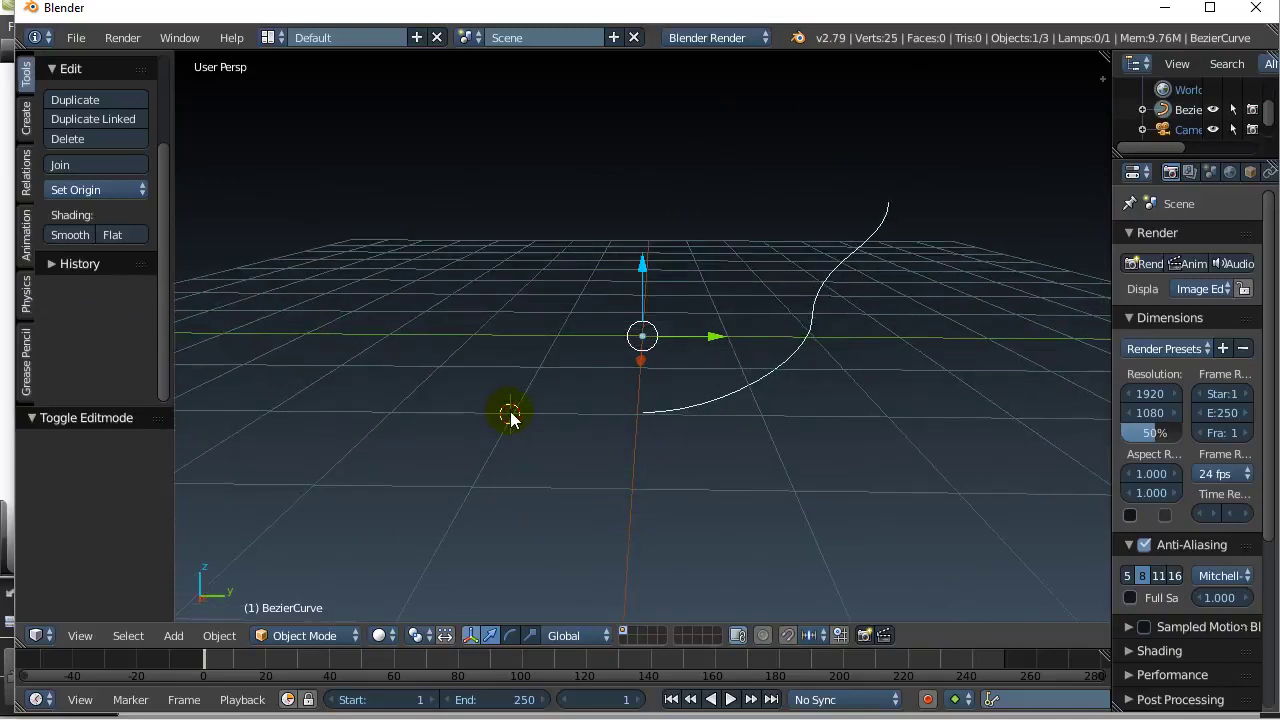
pyautogui.press('Tab')
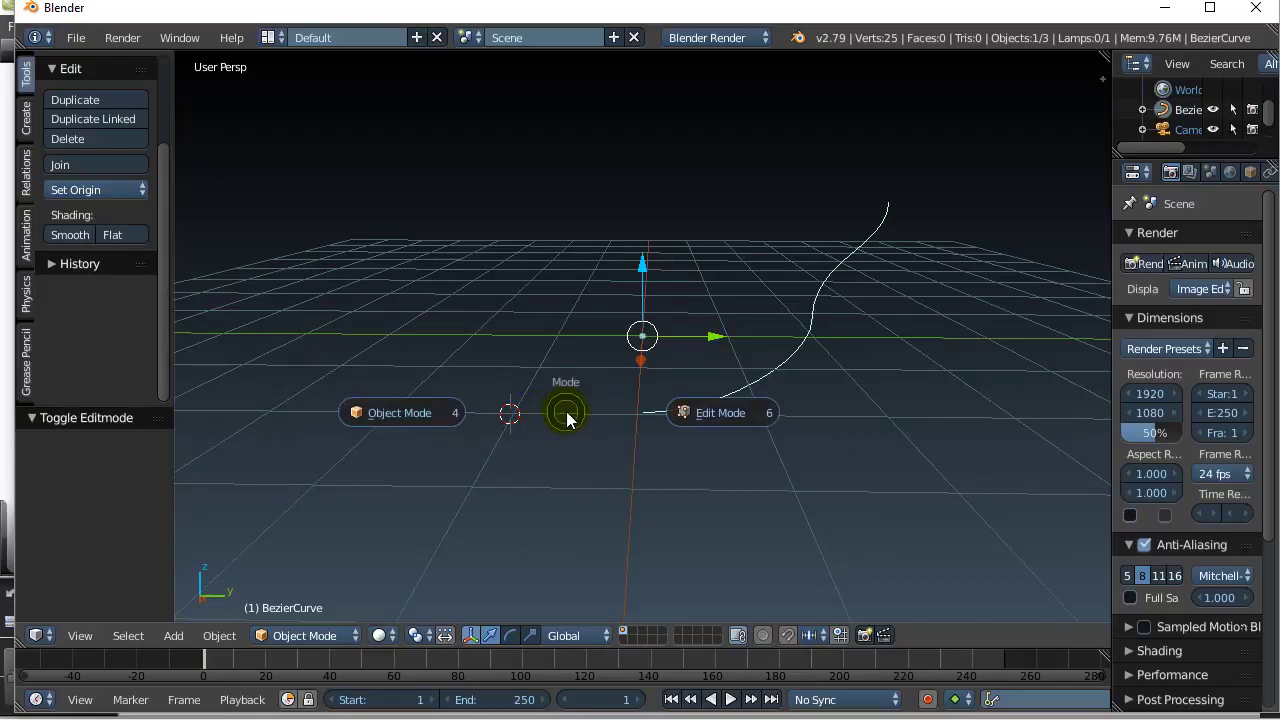
pyautogui.click(668, 413)
pyautogui.rightClick(642, 413)
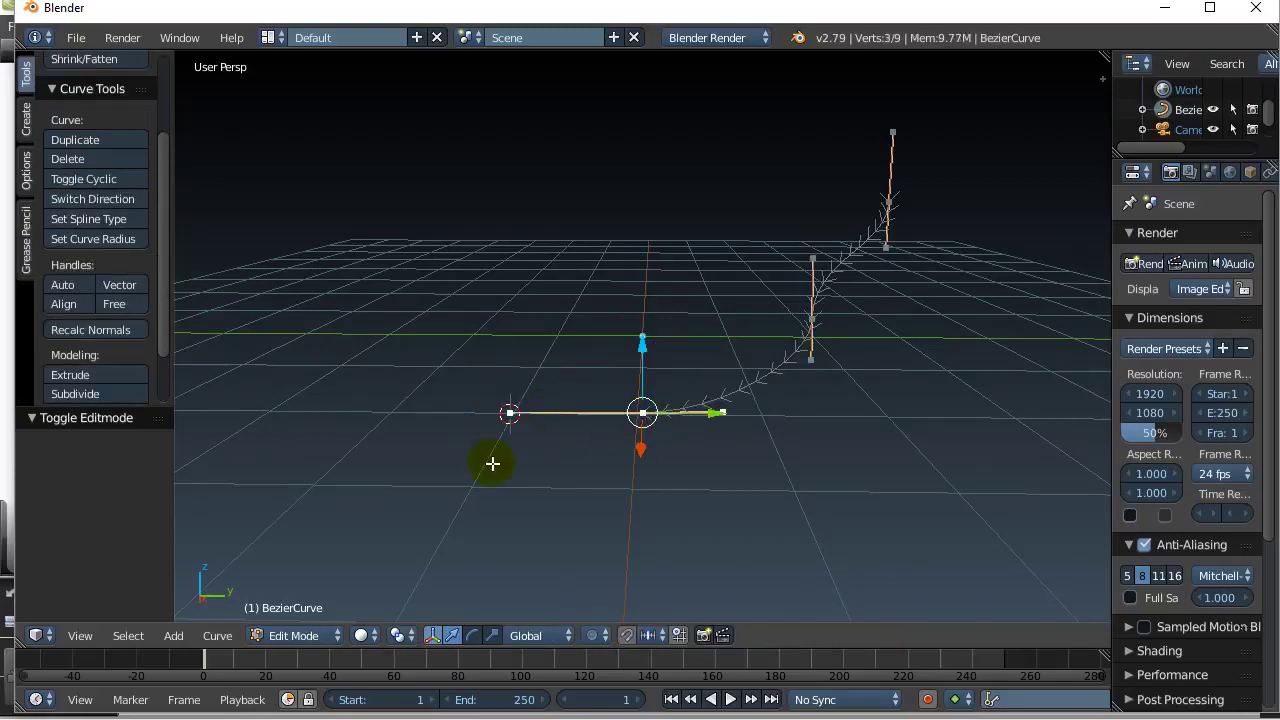
# Snap the 3D cursor to that control point and return to Object Mode.
pyautogui.click(217, 635)
pyautogui.moveTo(236, 572)
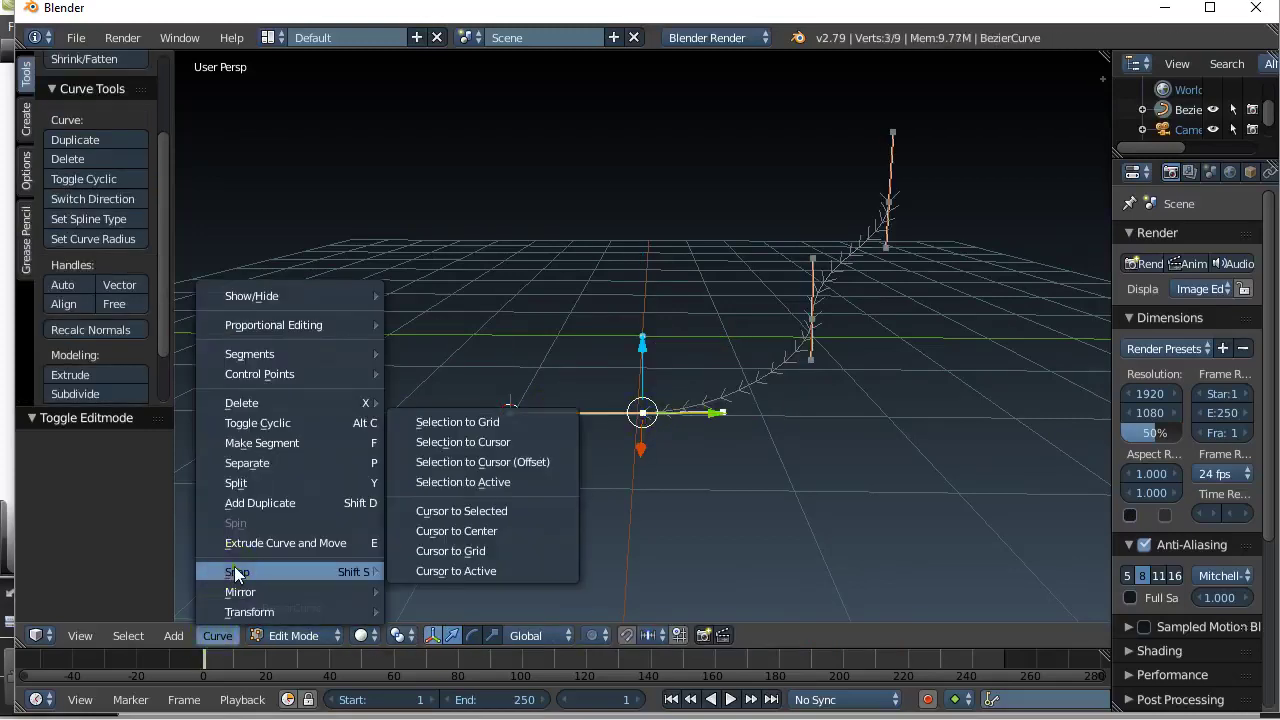
pyautogui.click(441, 511)
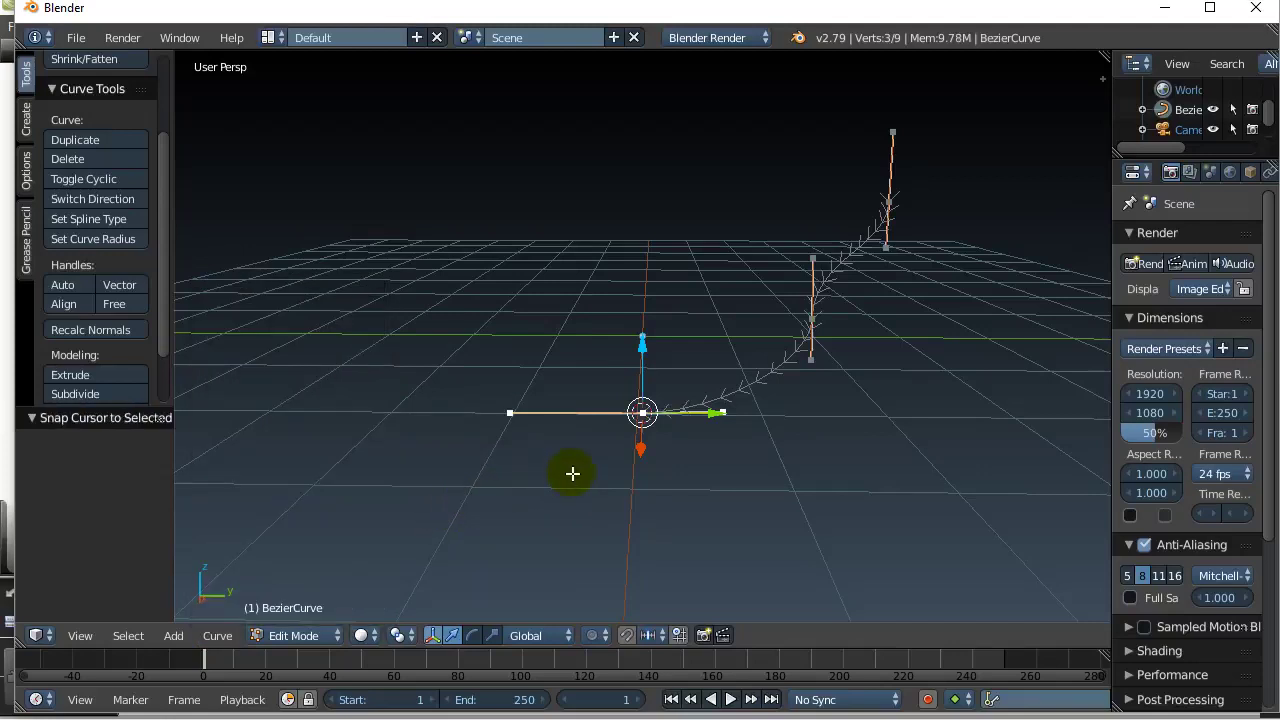
pyautogui.press('Tab')
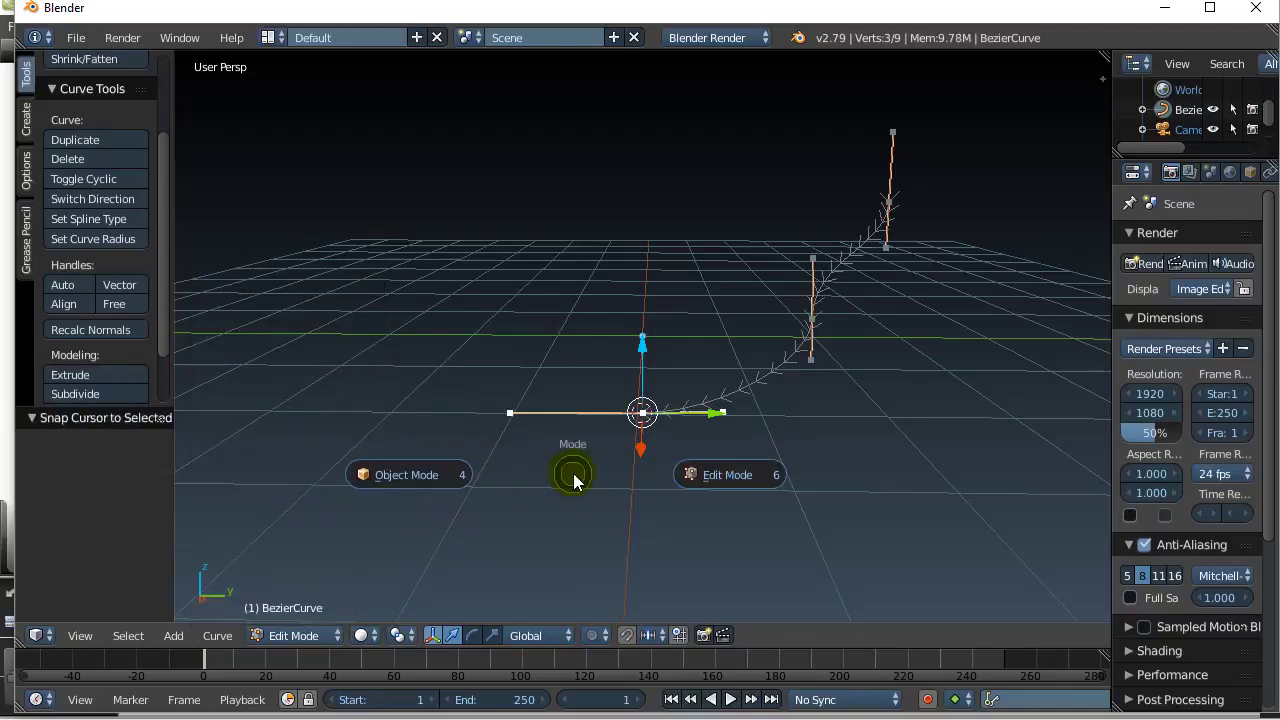
pyautogui.click(408, 476)
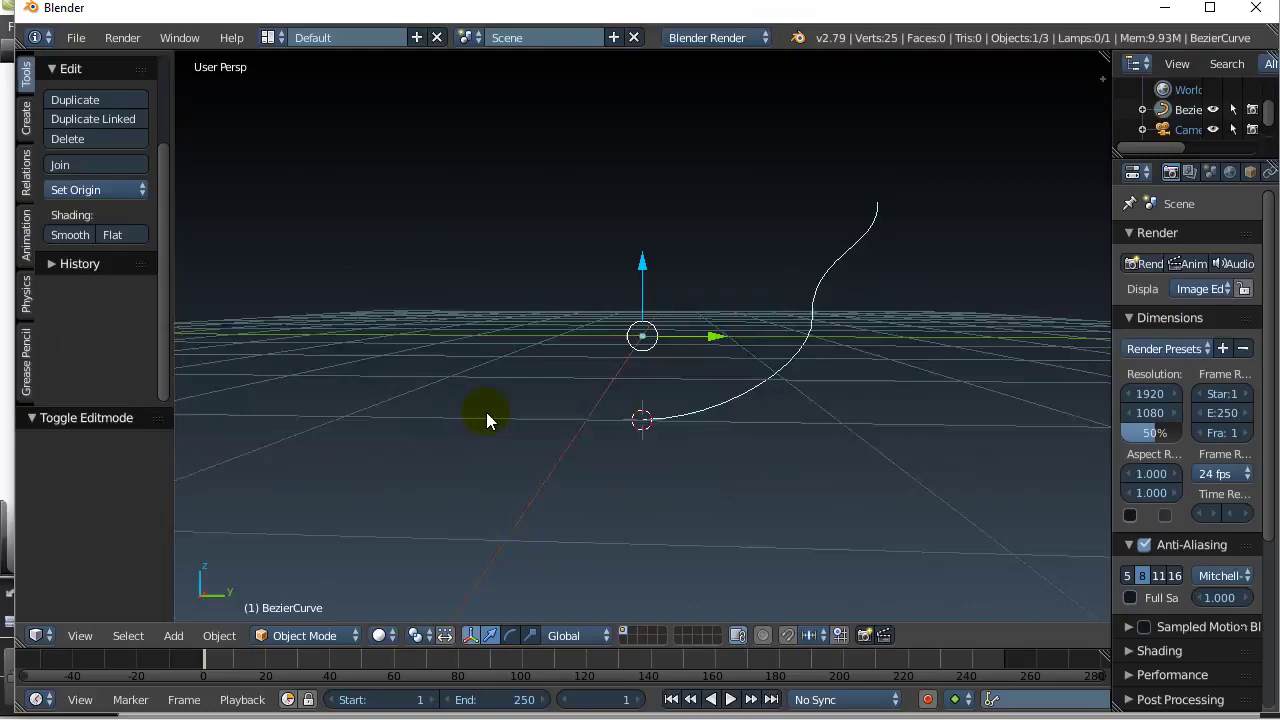
pyautogui.moveTo(490, 440)
pyautogui.mouseDown(button='middle')
pyautogui.moveTo(493, 420)
pyautogui.moveTo(501, 443)
pyautogui.mouseUp(button='middle')
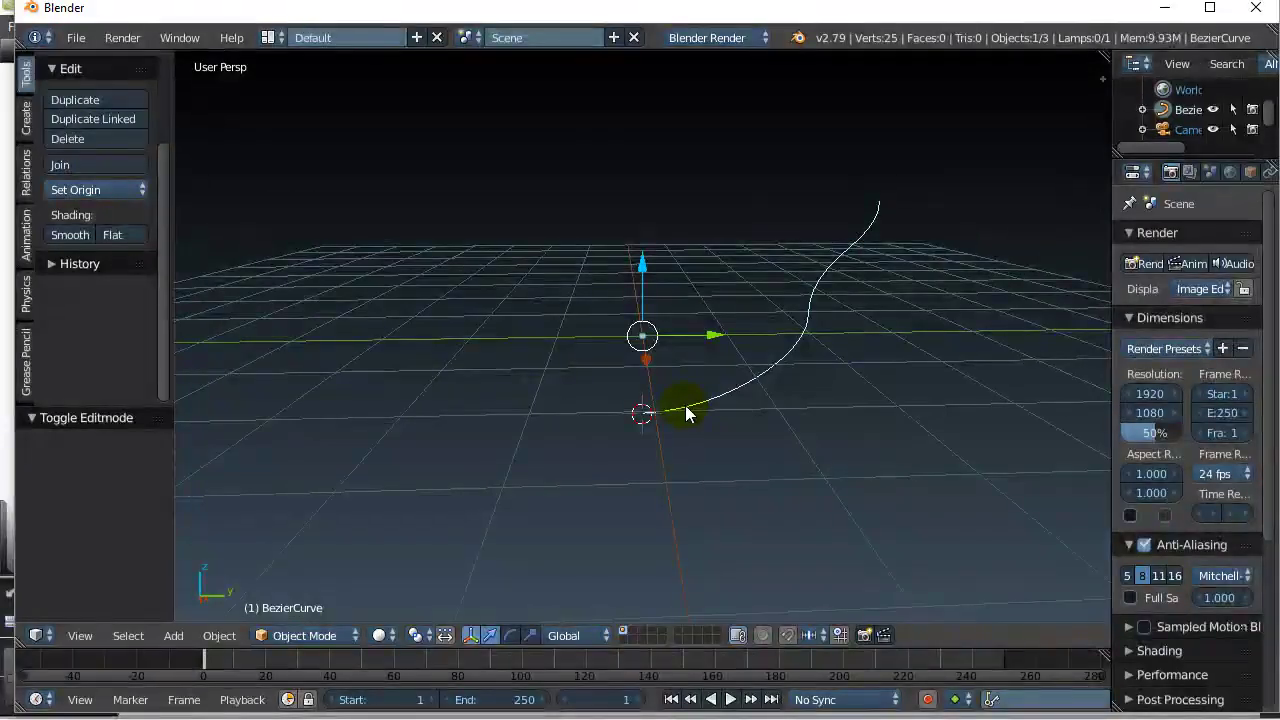
# Convert the BezierCurve with Object > Convert to > Mesh from Curve/Meta/Surf/Text.
pyautogui.click(220, 636)
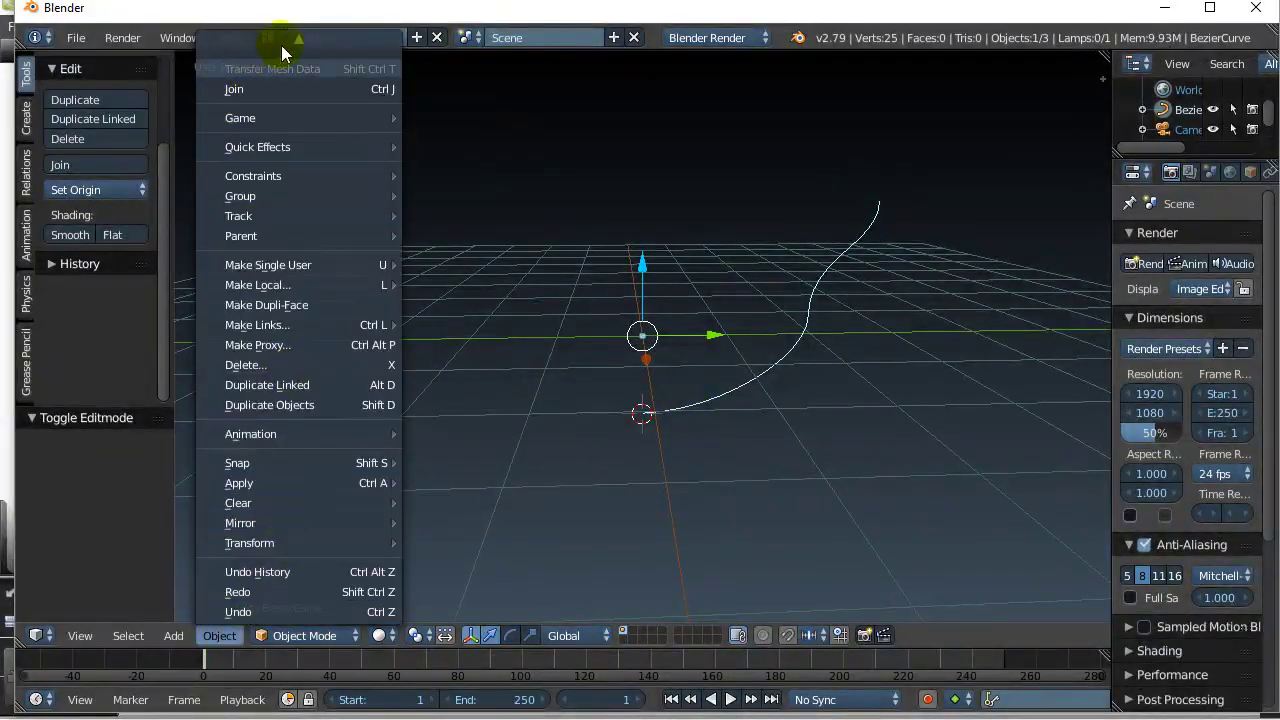
pyautogui.moveTo(296, 49)
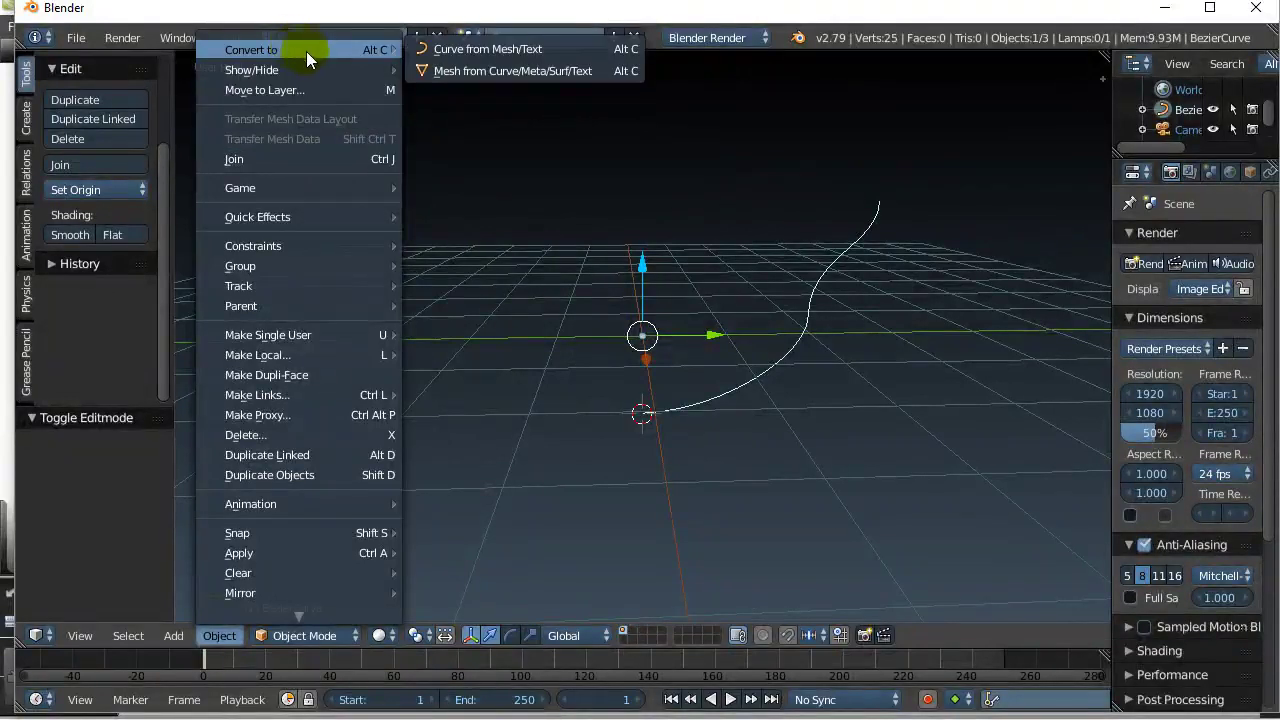
pyautogui.click(439, 71)
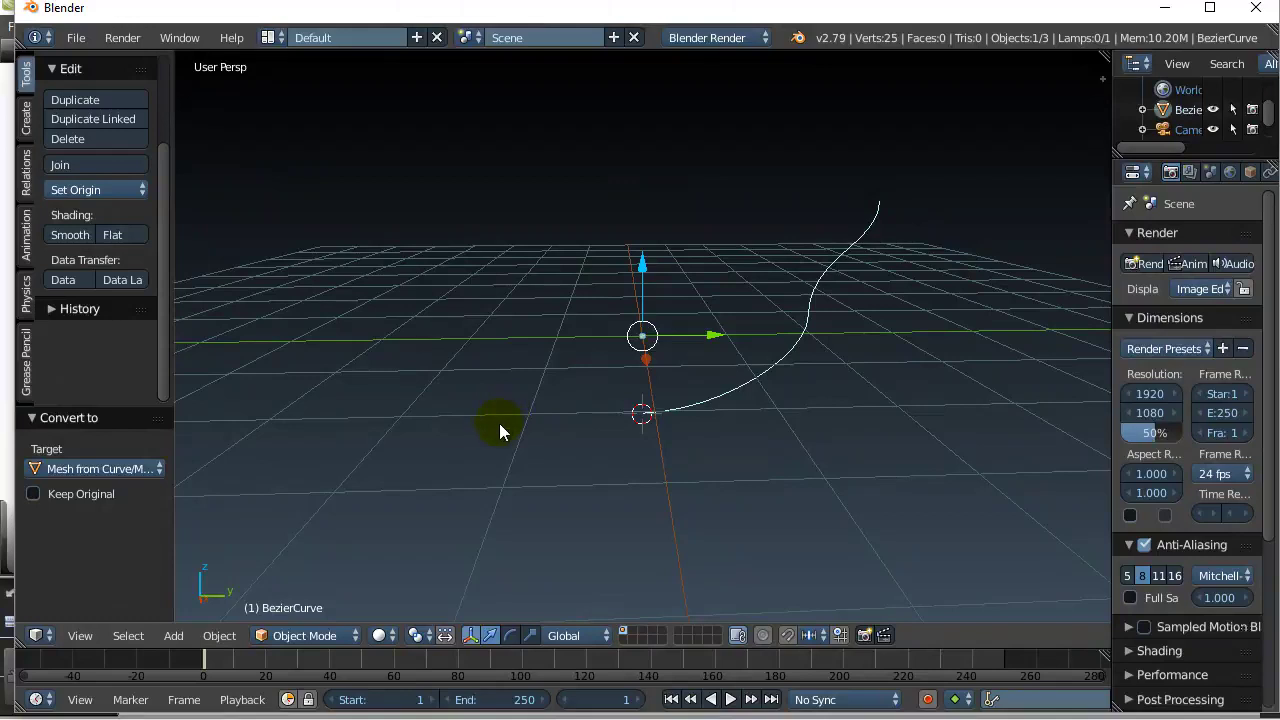
# In Edit Mode, select all profile vertices and spin them 90° in 9 steps around the cursor.
pyautogui.press('Tab')
pyautogui.click(685, 421)
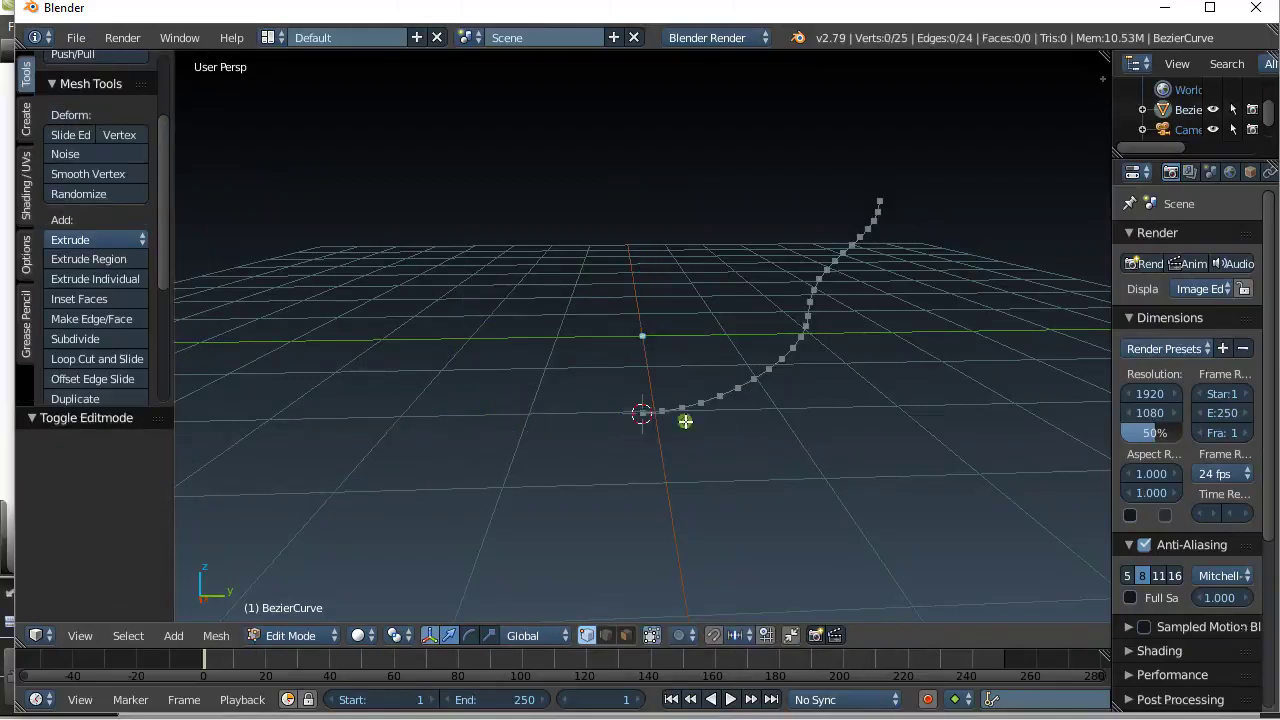
pyautogui.press('a')
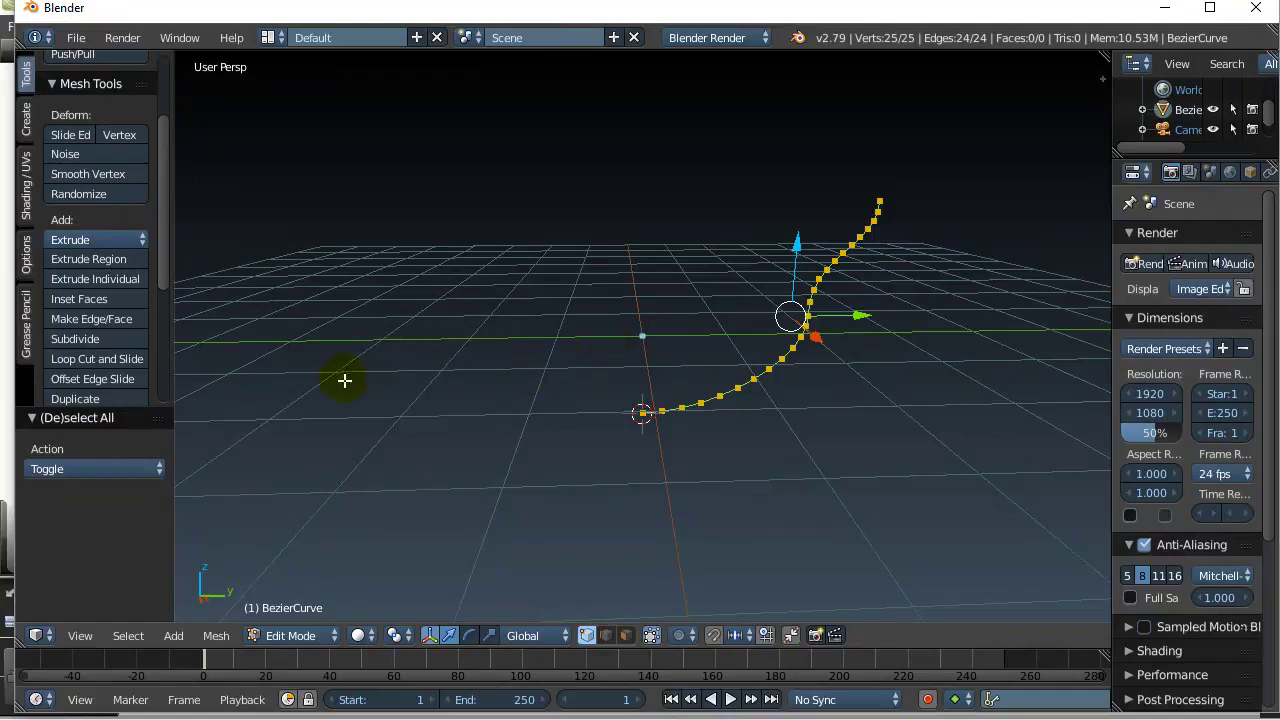
pyautogui.moveTo(162, 274); pyautogui.dragTo(162, 319)
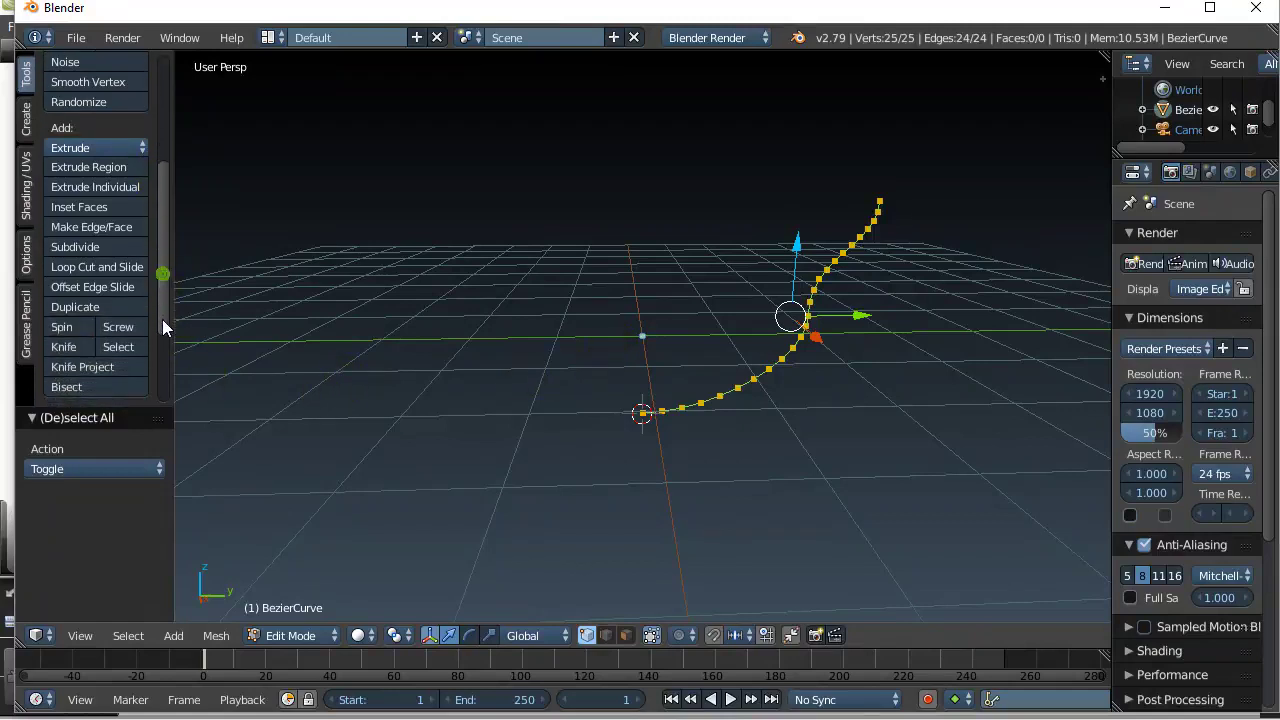
pyautogui.click(60, 328)
pyautogui.moveTo(480, 431)
pyautogui.mouseDown(button='middle')
pyautogui.moveTo(486, 354)
pyautogui.moveTo(474, 431)
pyautogui.mouseUp(button='middle')
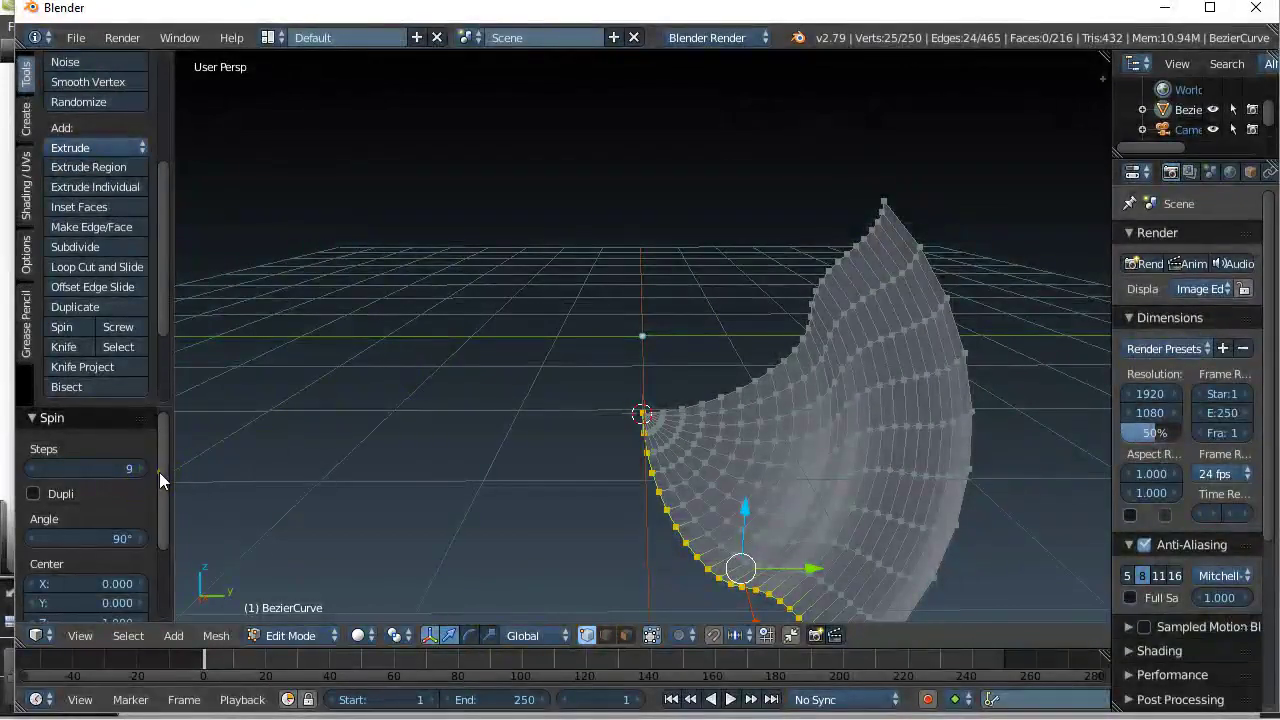
# Set the spin to 48 steps with a 180° angle.
pyautogui.scroll(-1, 159, 472)
pyautogui.moveTo(104, 453)
pyautogui.mouseDown()
pyautogui.moveTo(190, 455)
pyautogui.moveTo(103, 460)
pyautogui.mouseUp()
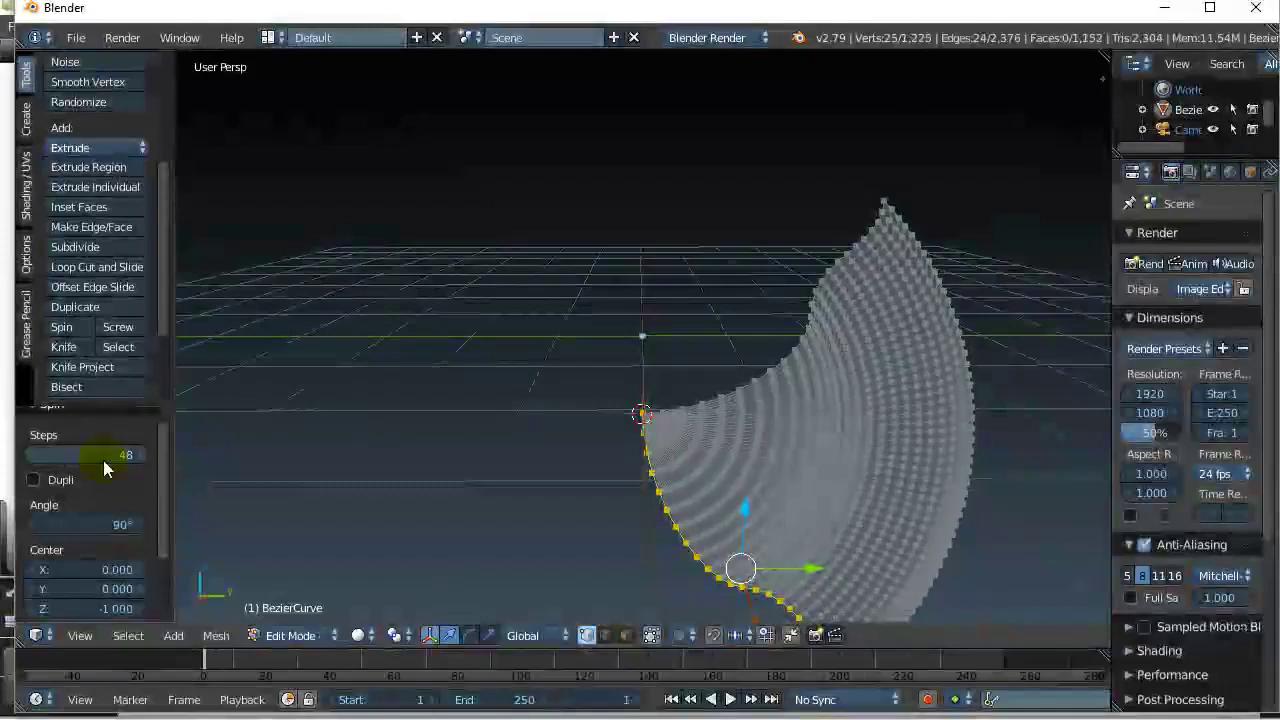
pyautogui.click(80, 523)
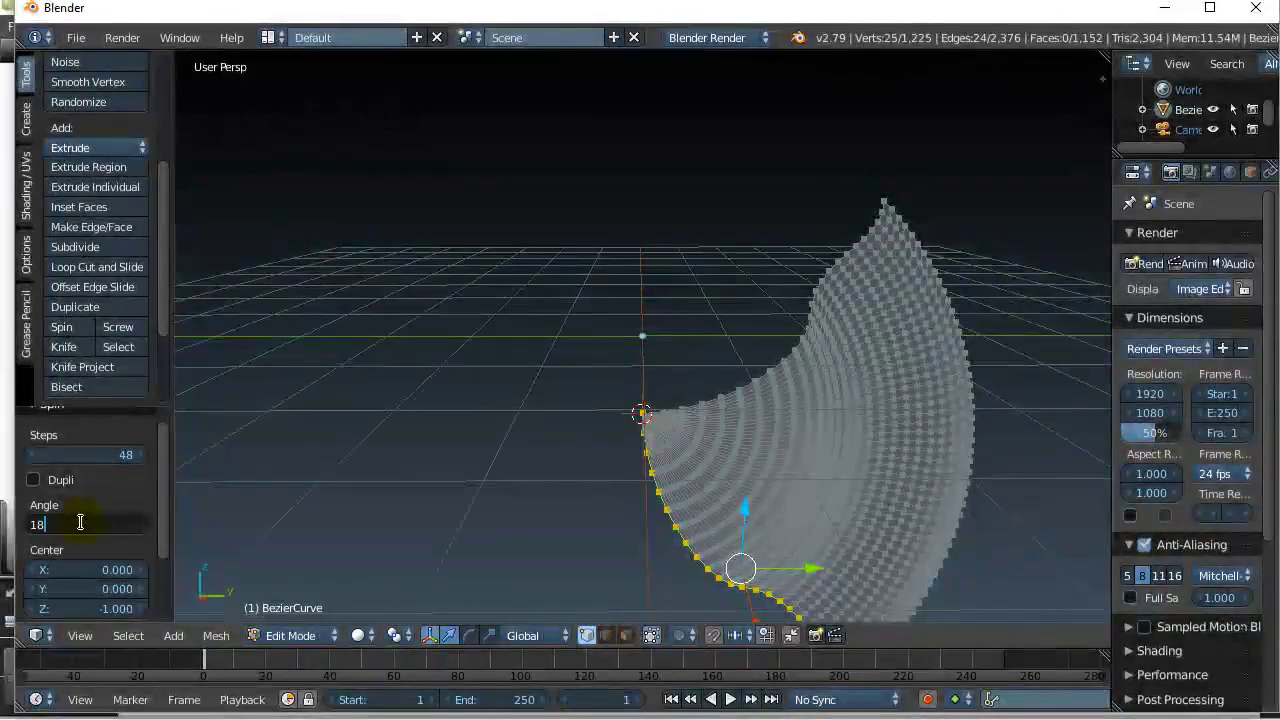
pyautogui.write('180')
pyautogui.press('Return')
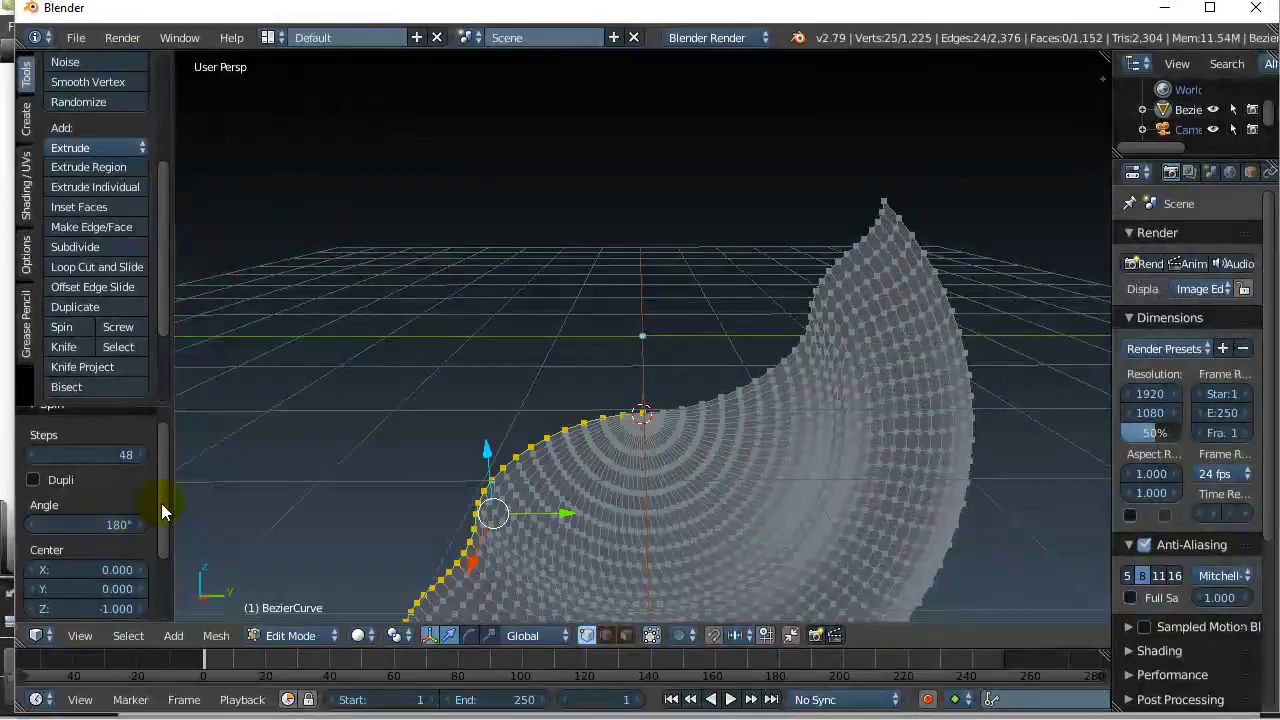
pyautogui.moveTo(161, 503); pyautogui.dragTo(160, 575)
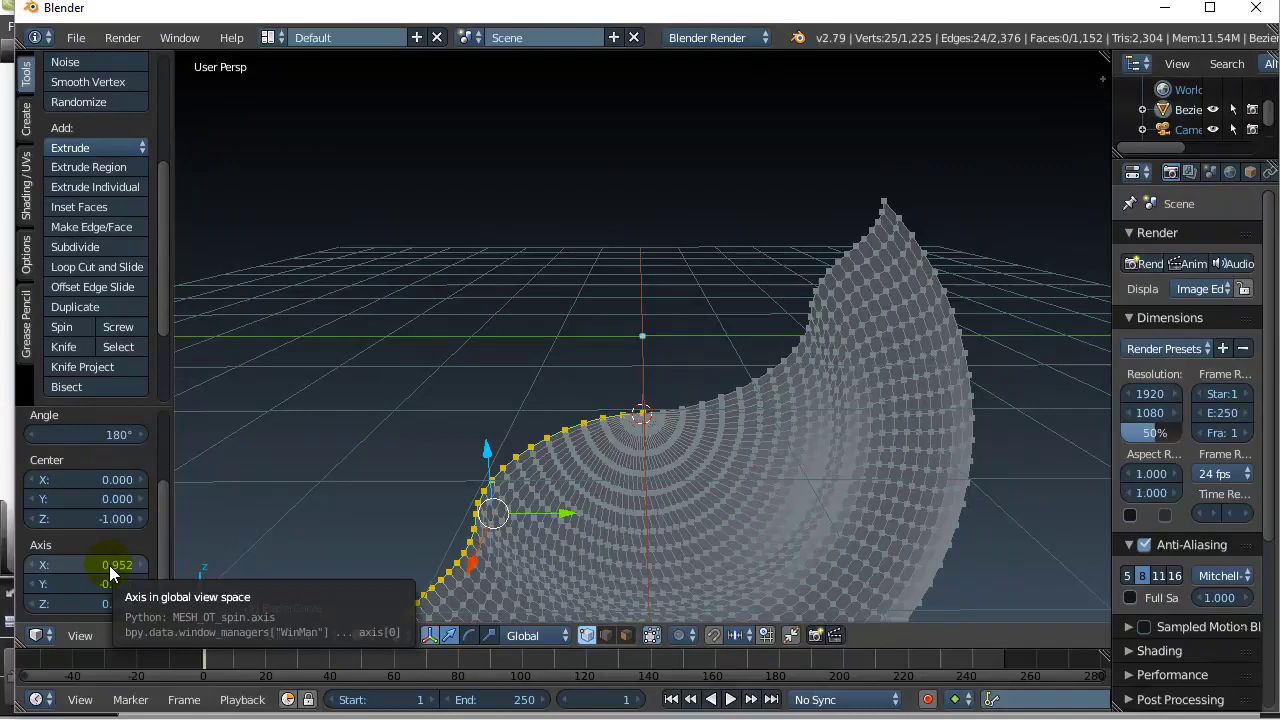
# Set the spin axis to X 0, Y 0, Z 1 to sweep around the vertical.
pyautogui.click(64, 564)
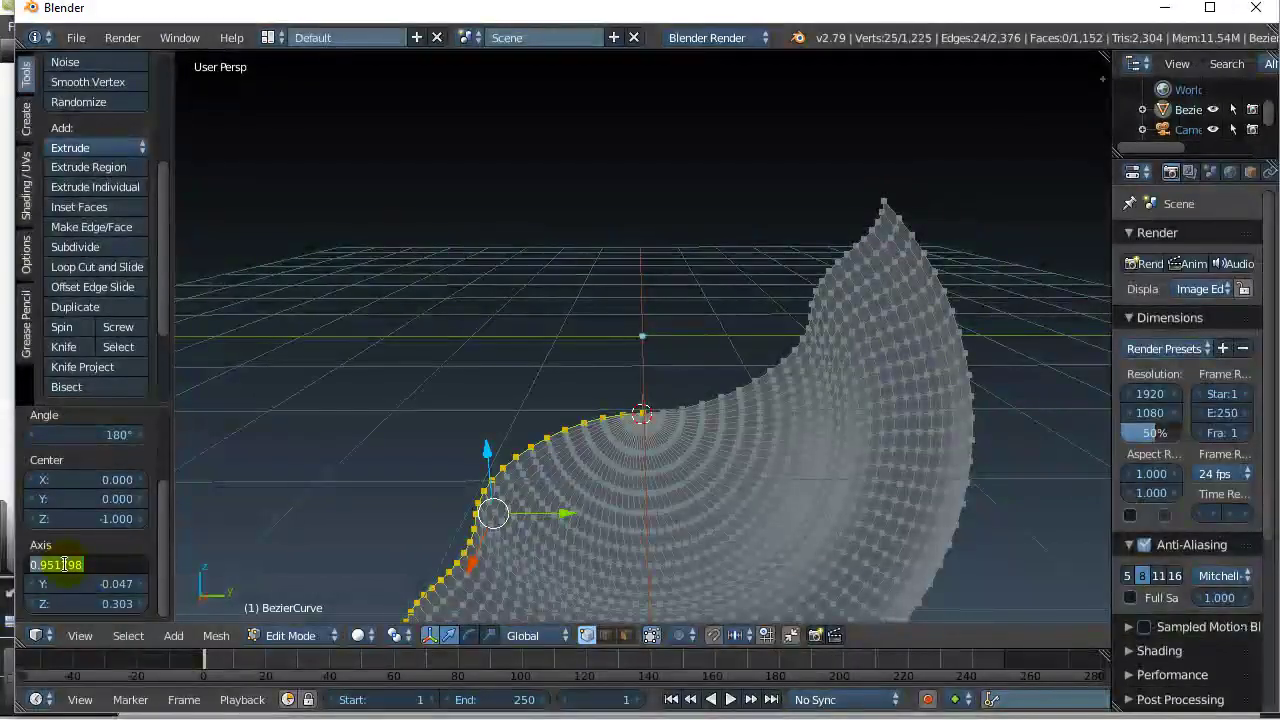
pyautogui.write('0')
pyautogui.press('Tab')
pyautogui.write('0')
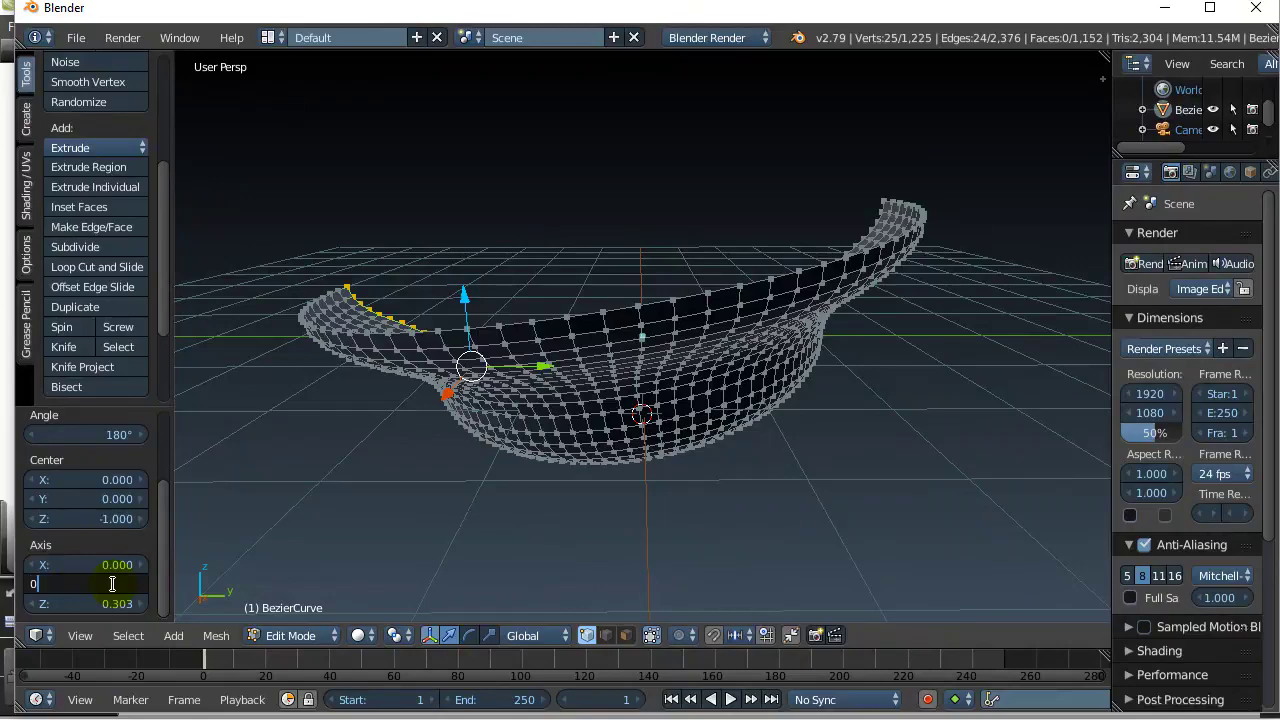
pyautogui.press('Return')
pyautogui.click(120, 605)
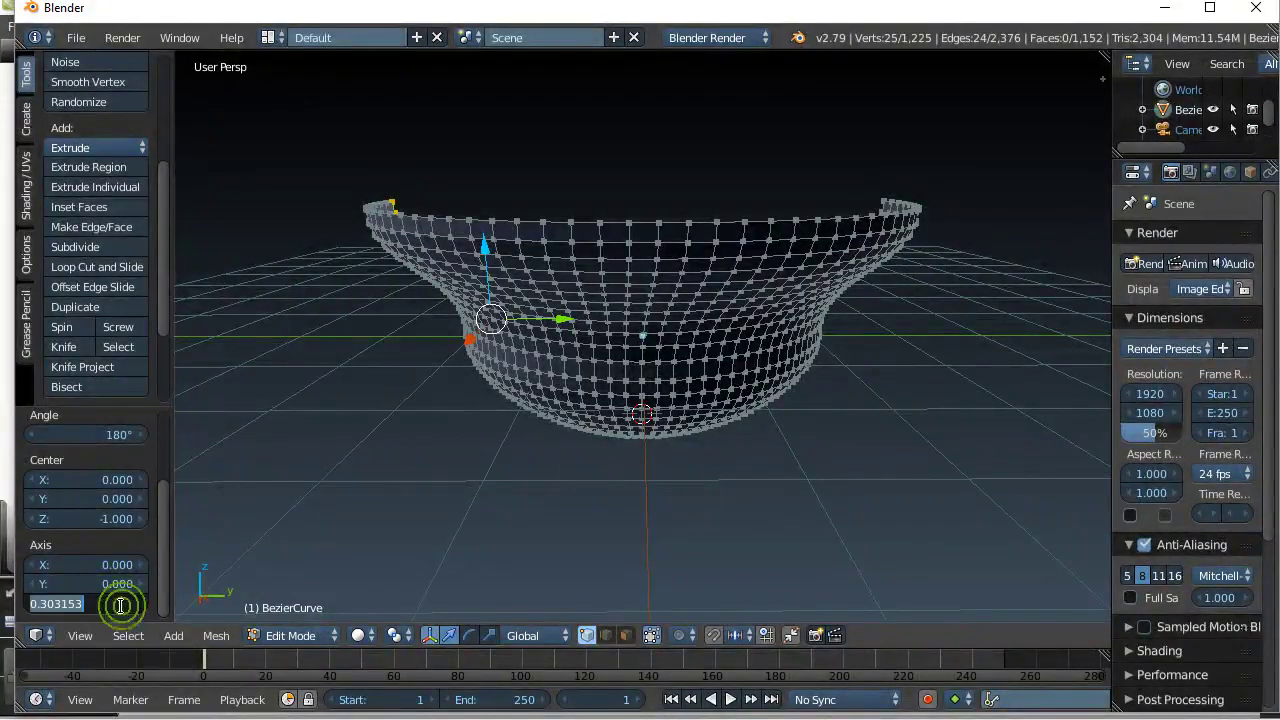
pyautogui.write('1')
pyautogui.press('Return')
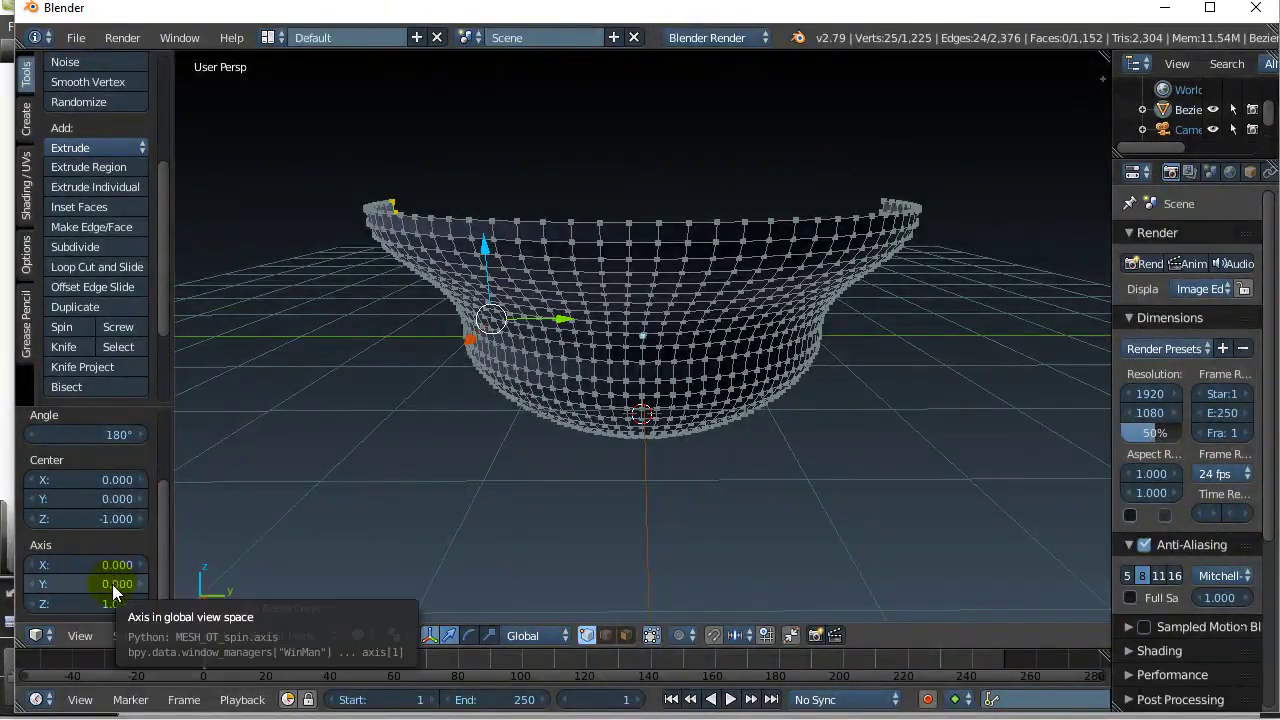
pyautogui.moveTo(234, 495); pyautogui.dragTo(745, 331, button='middle')
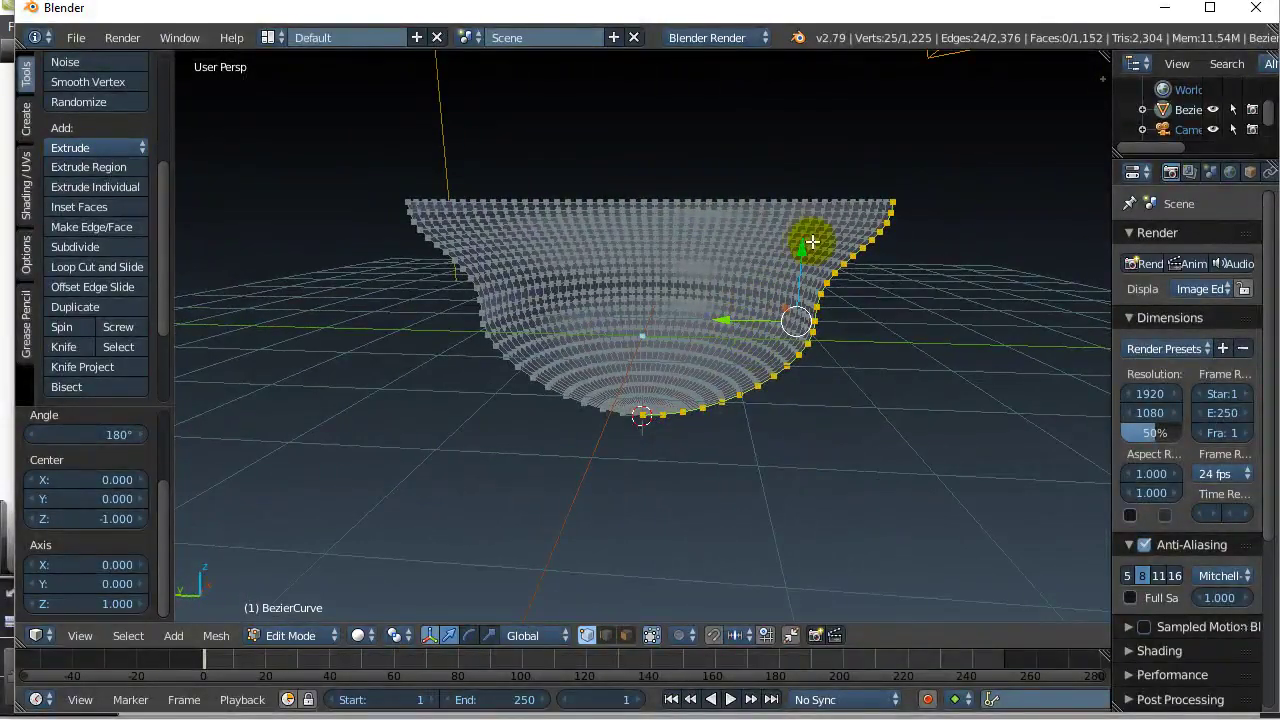
# Increase the spin angle to 270°, then to a full 360°.
pyautogui.moveTo(540, 457); pyautogui.dragTo(526, 498, button='middle')
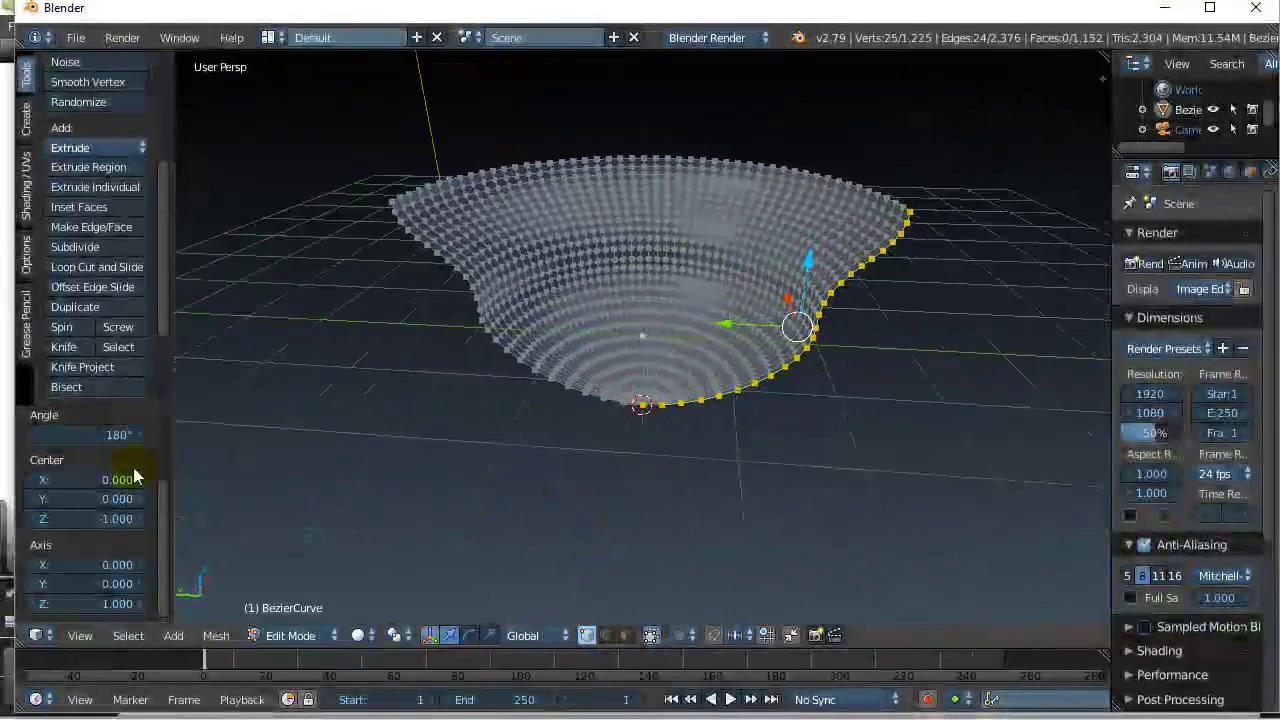
pyautogui.moveTo(88, 433); pyautogui.dragTo(747, 439)
pyautogui.click(107, 440)
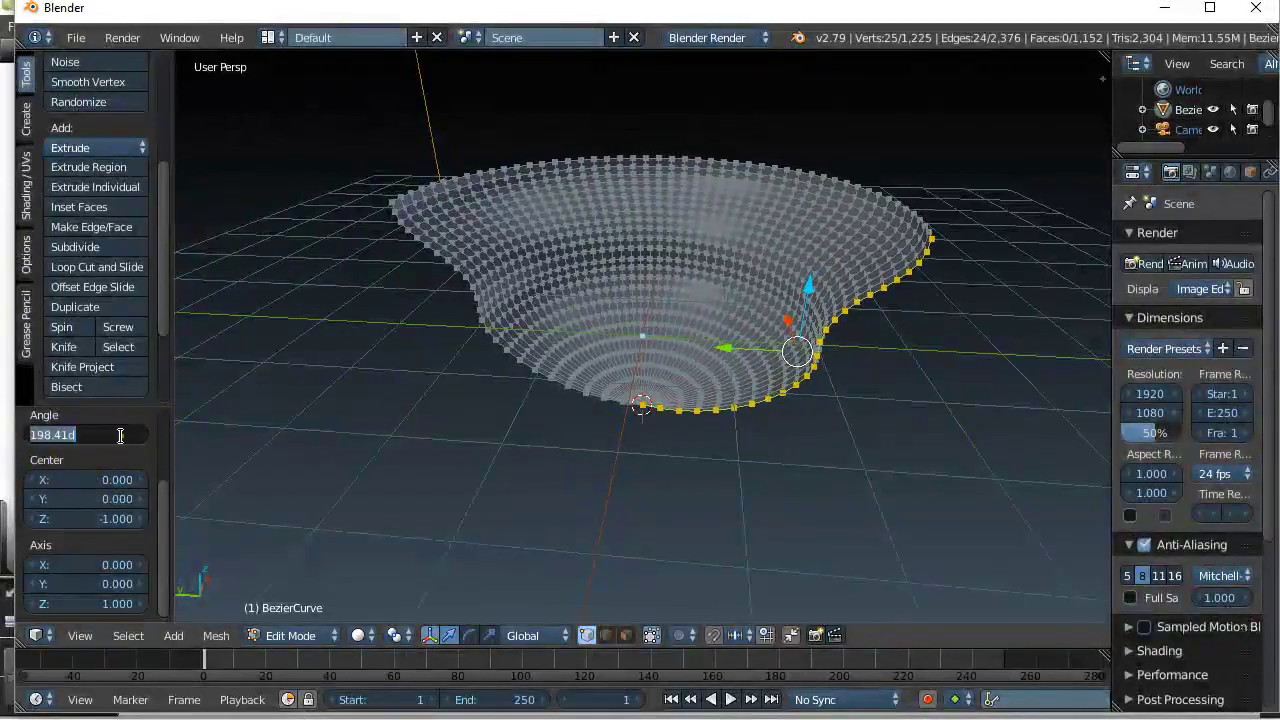
pyautogui.write('270')
pyautogui.press('Return')
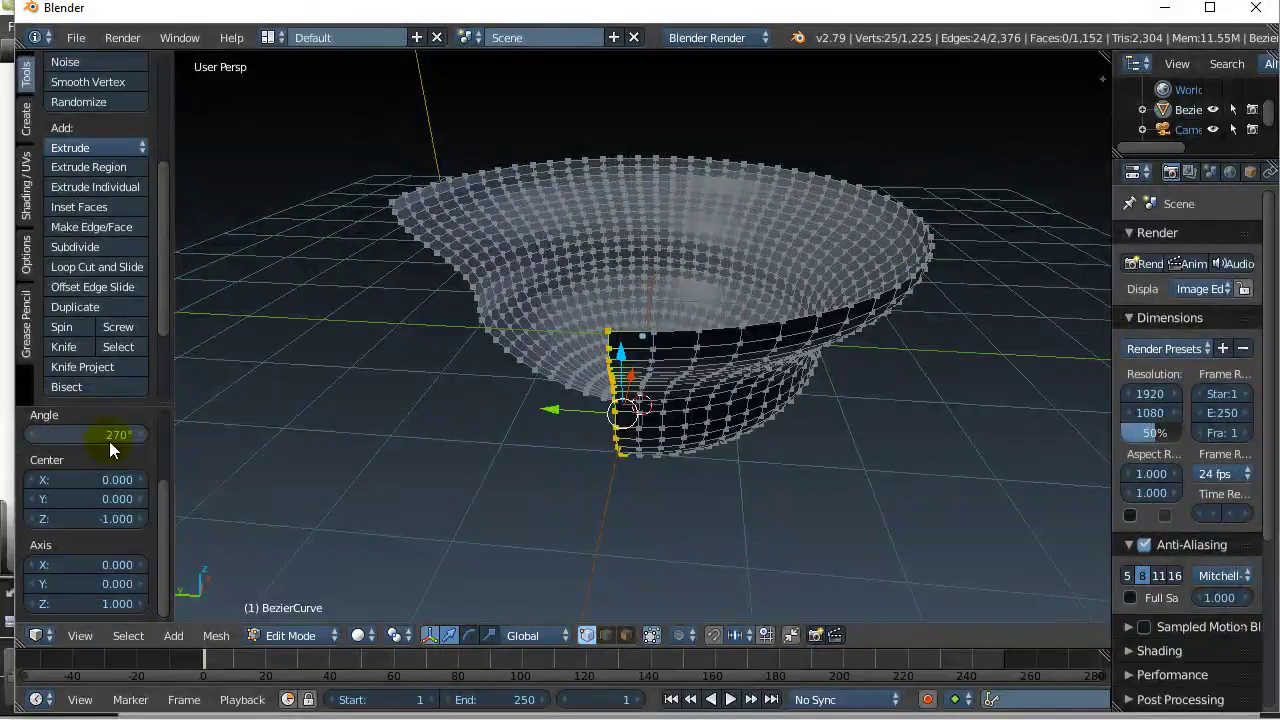
pyautogui.click(108, 442)
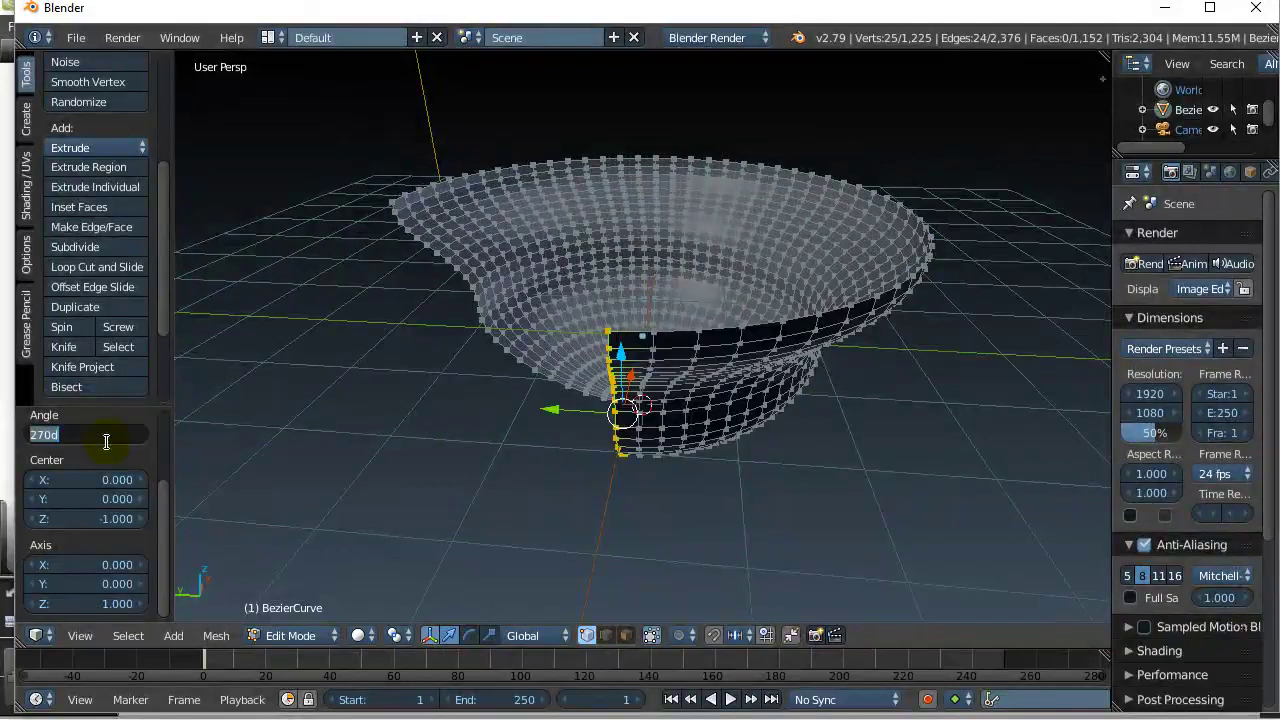
pyautogui.press('Return')
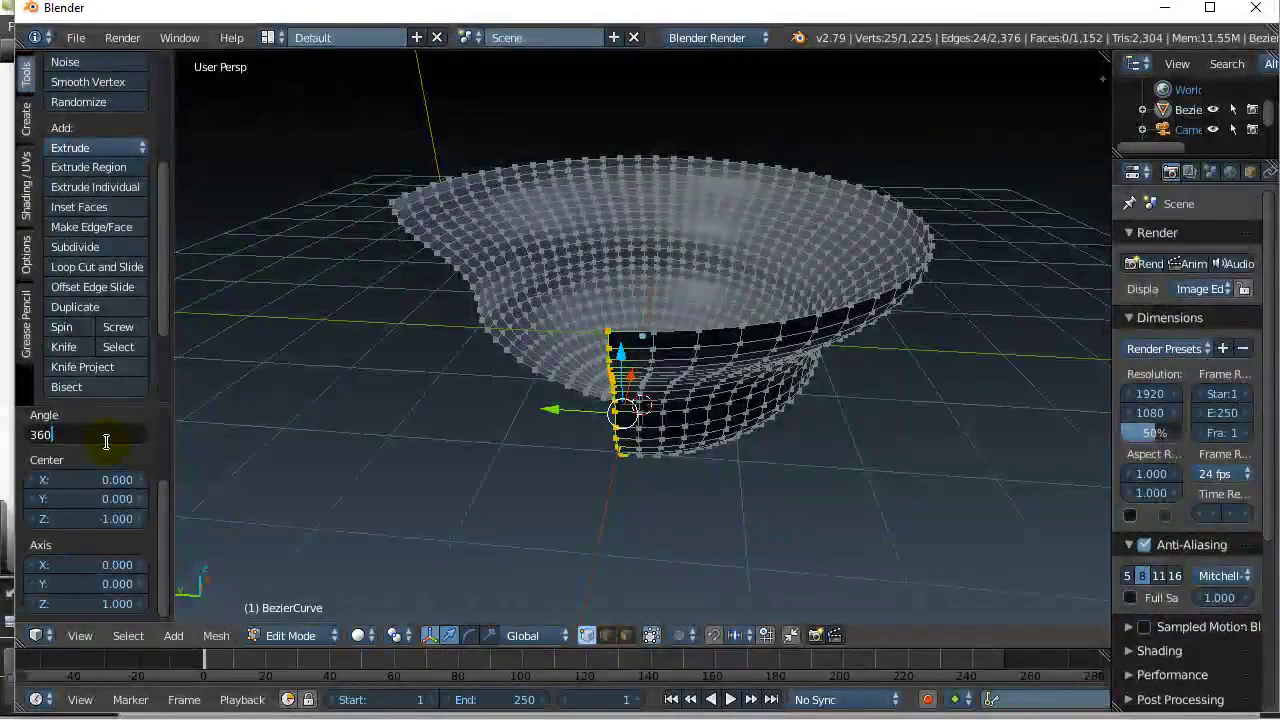
pyautogui.moveTo(340, 413); pyautogui.dragTo(402, 478, button='middle')
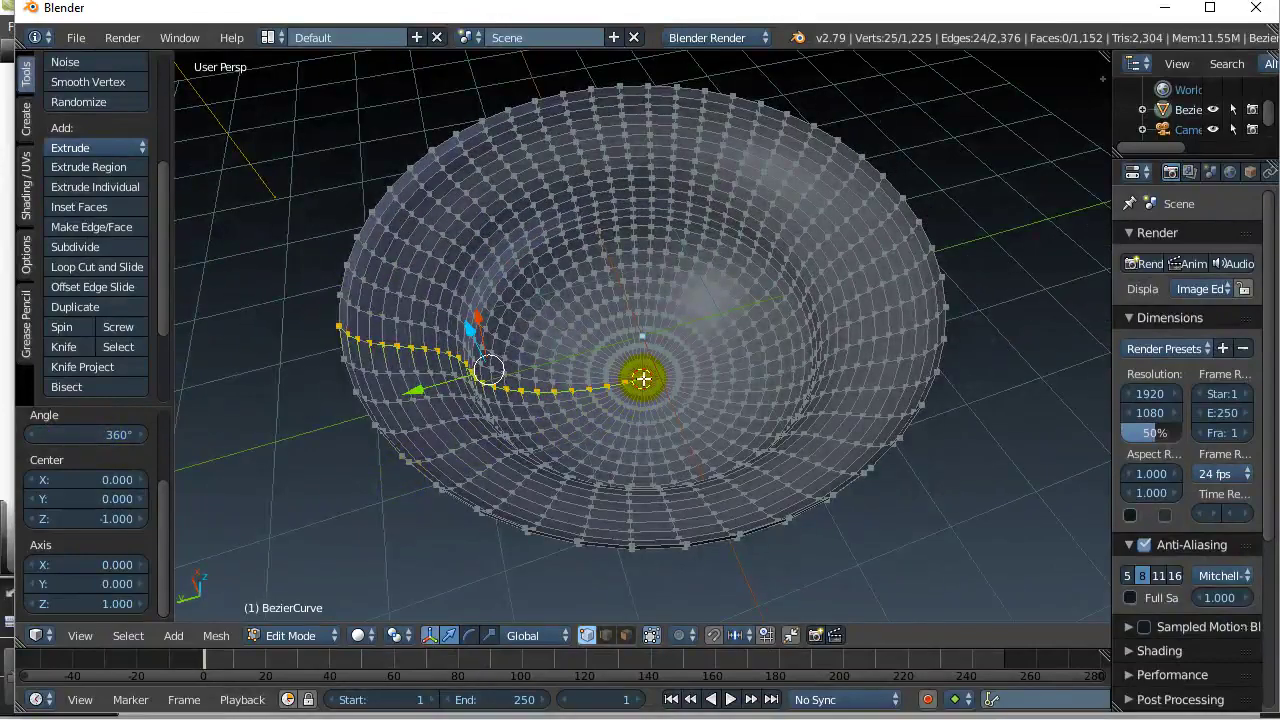
pyautogui.moveTo(643, 378); pyautogui.dragTo(645, 374, button='middle')
pyautogui.scroll(5, 642, 378)
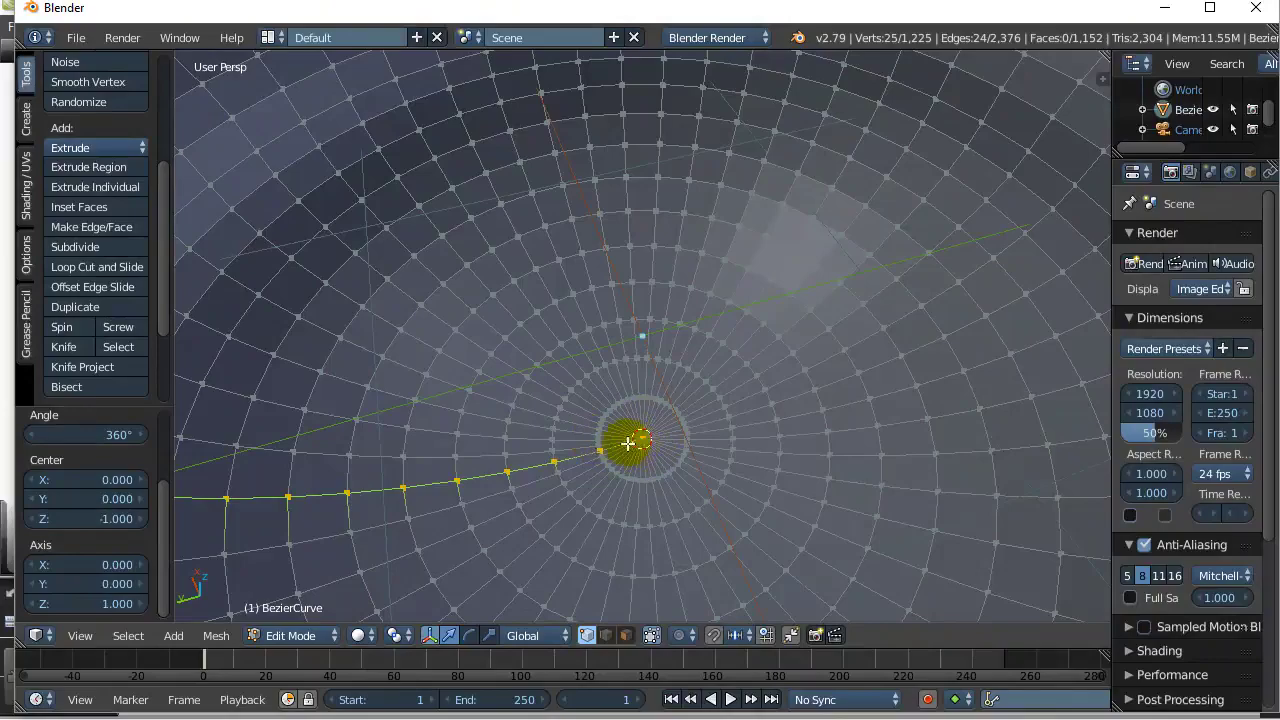
pyautogui.scroll(-5, 628, 443)
pyautogui.moveTo(617, 443); pyautogui.dragTo(606, 489, button='middle')
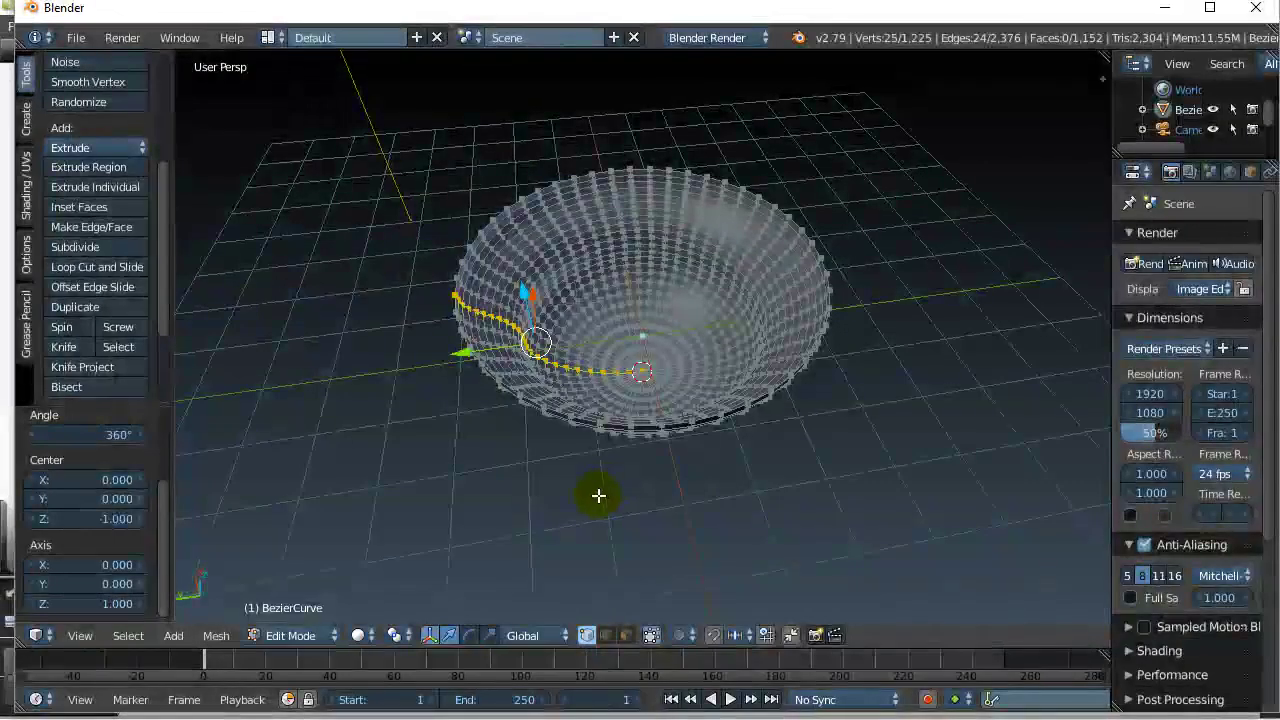
pyautogui.moveTo(629, 414); pyautogui.dragTo(643, 481, button='middle')
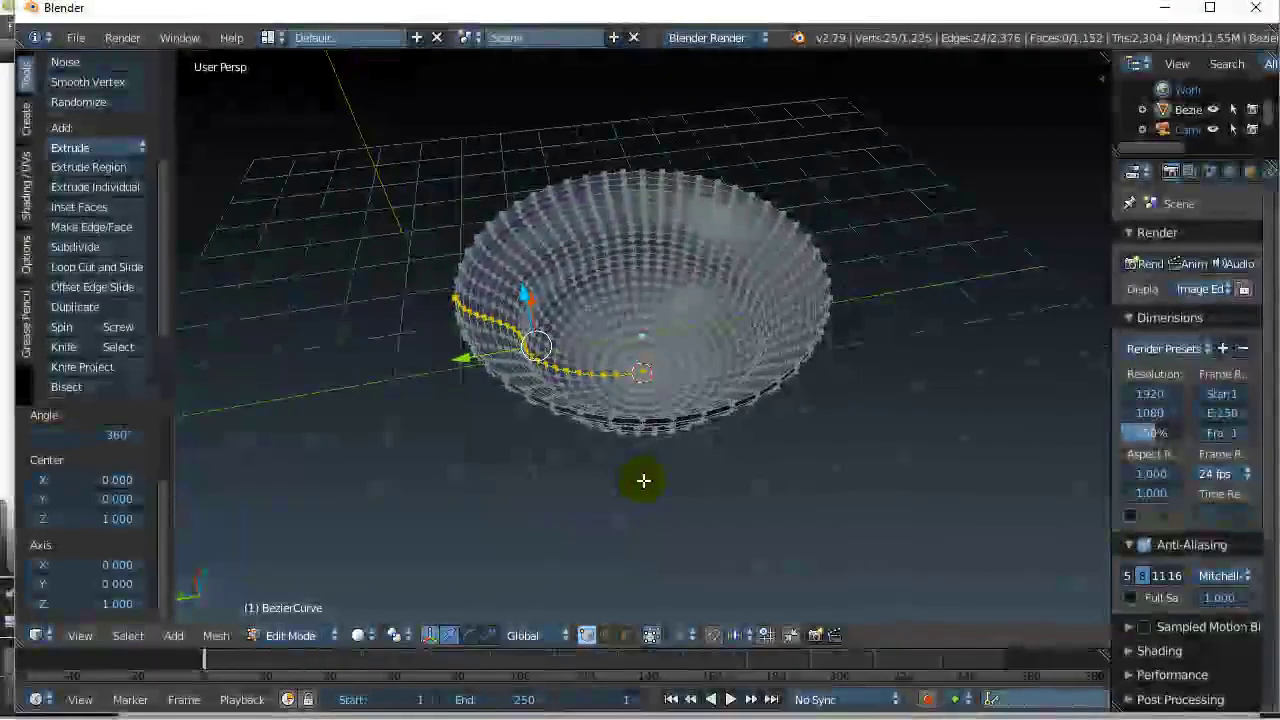
# Undo the previous spin and apply a fresh Spin to the curve profile.
pyautogui.hotkey('ctrl', 'z')
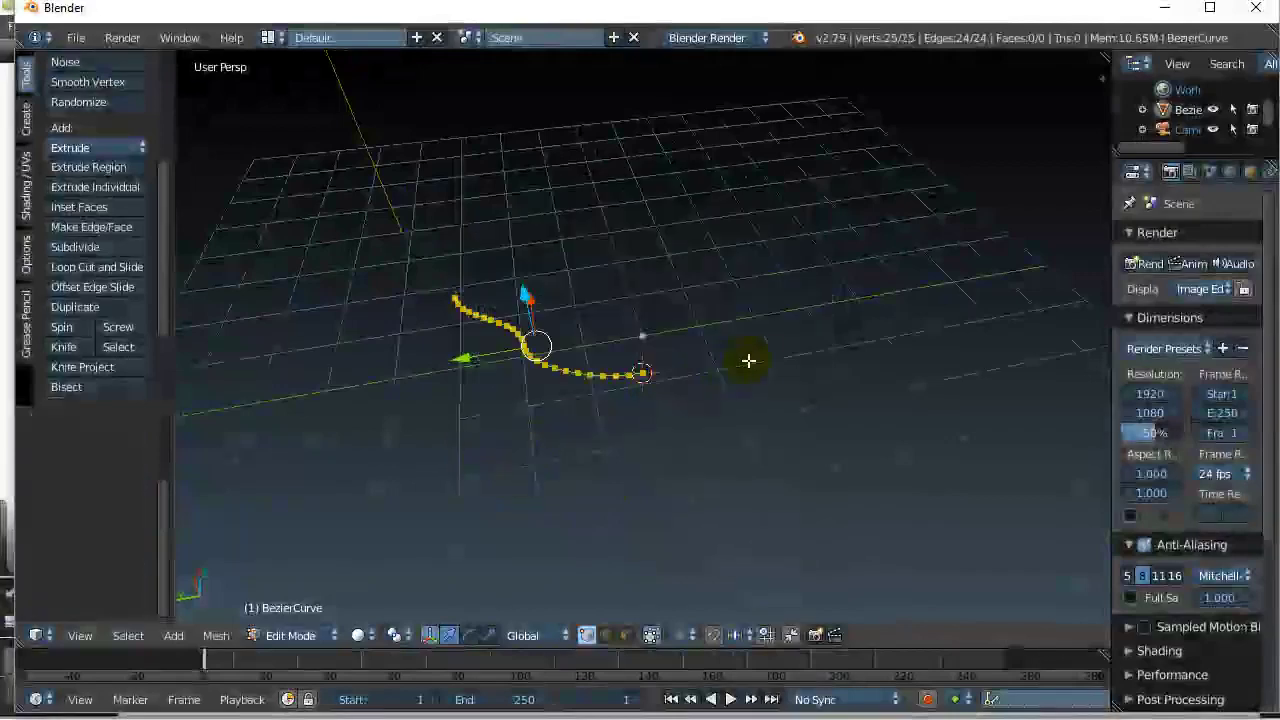
pyautogui.moveTo(691, 471); pyautogui.dragTo(634, 414, button='middle')
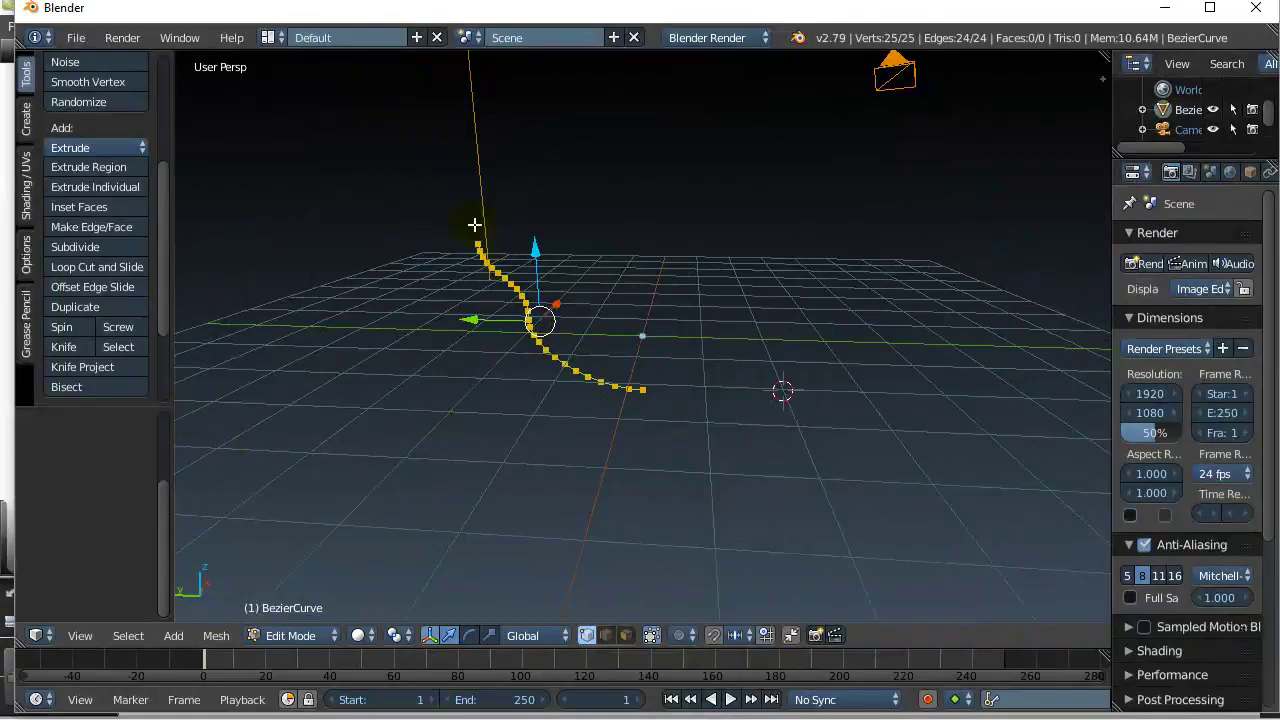
pyautogui.click(61, 327)
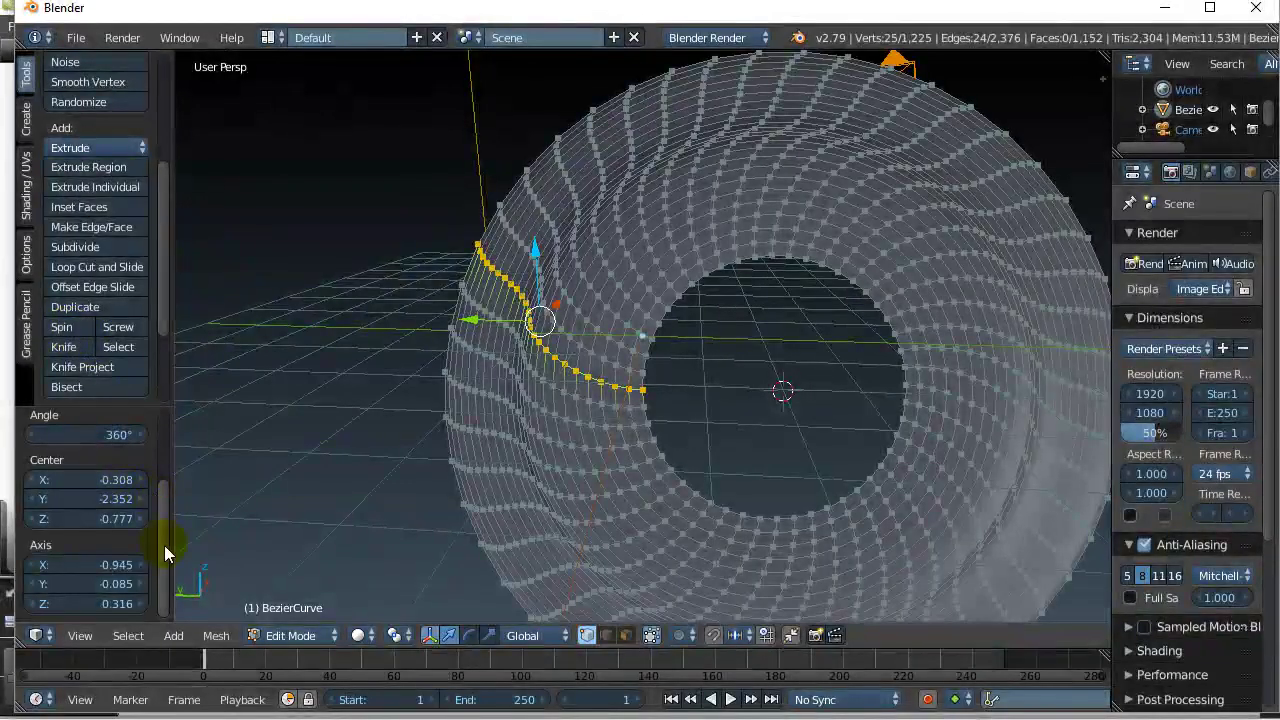
# Set the spin axis to X 0, Y 0, Z 1 and inspect the resulting bowl.
pyautogui.click(95, 564)
pyautogui.write('0')
pyautogui.press('Return')
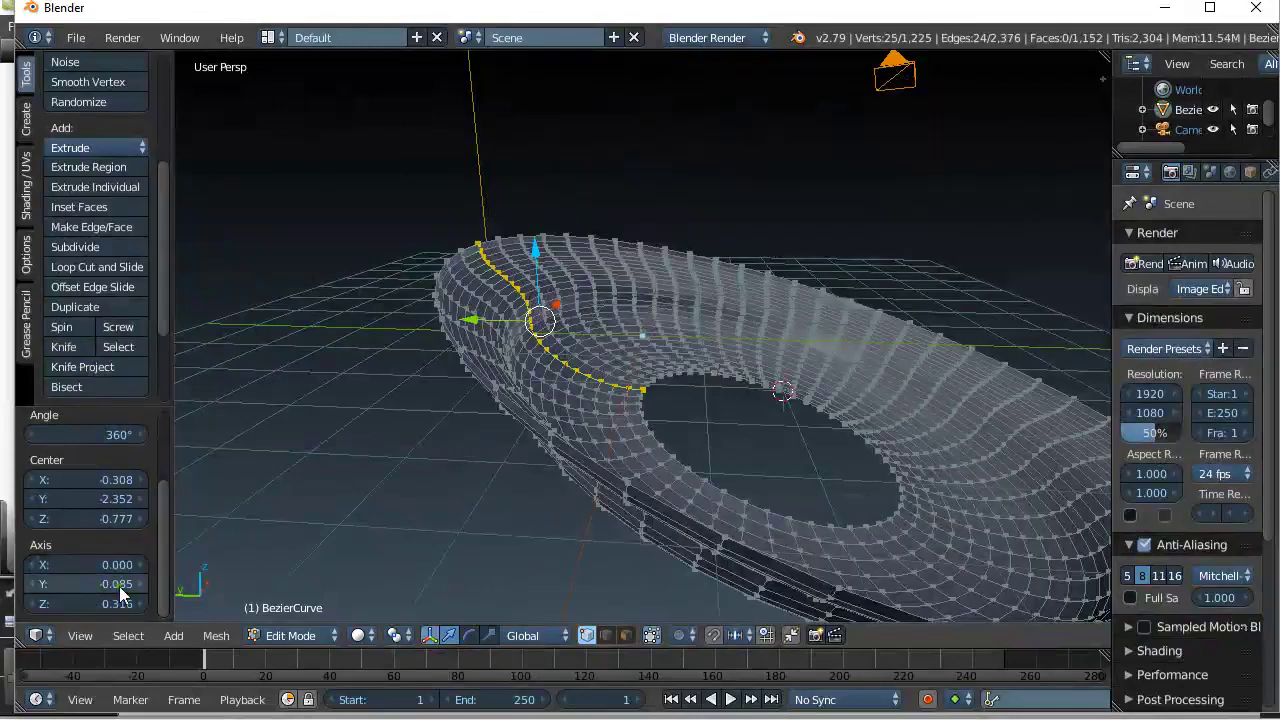
pyautogui.click(120, 588)
pyautogui.write('0')
pyautogui.press('Tab')
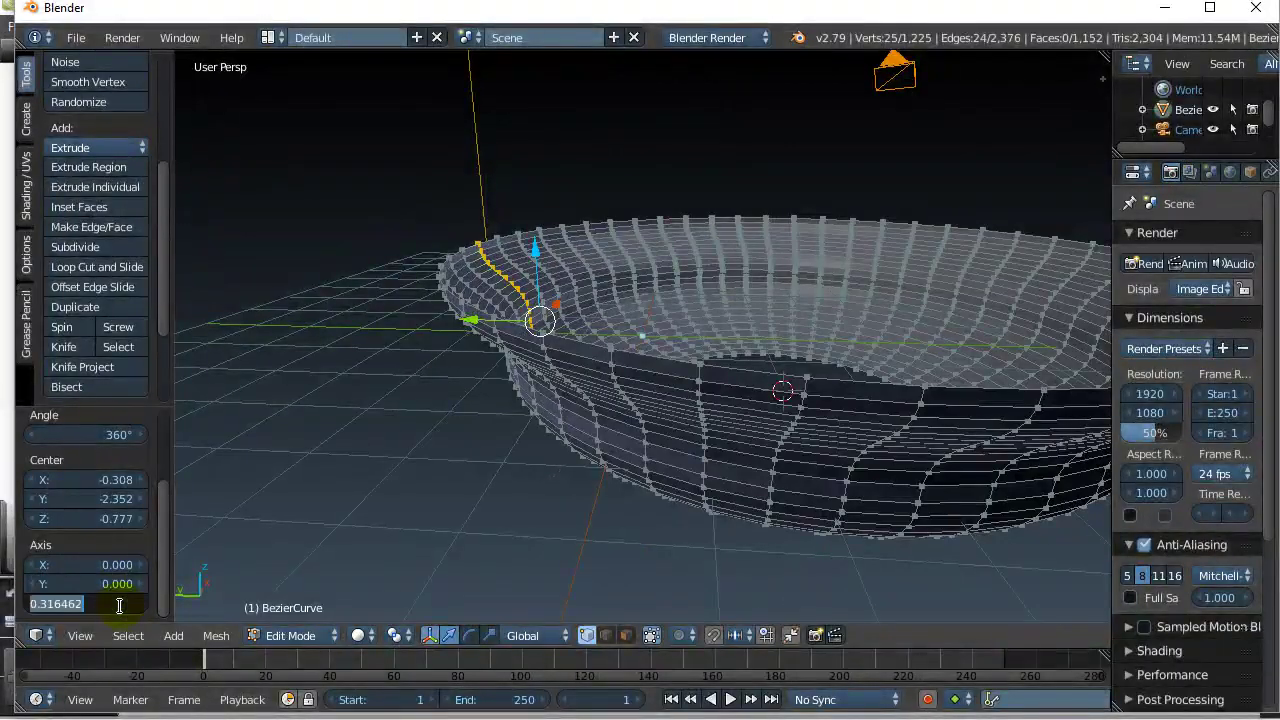
pyautogui.write('1')
pyautogui.press('Return')
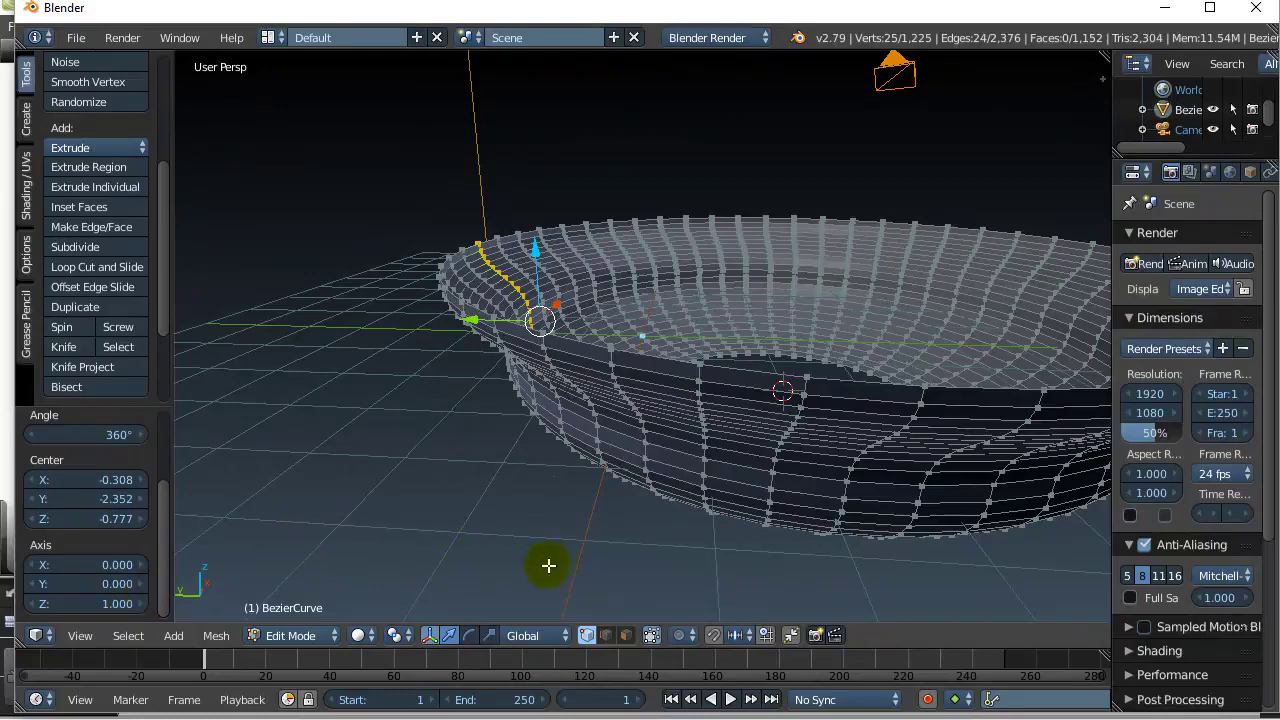
pyautogui.moveTo(547, 560); pyautogui.dragTo(775, 352, button='middle')
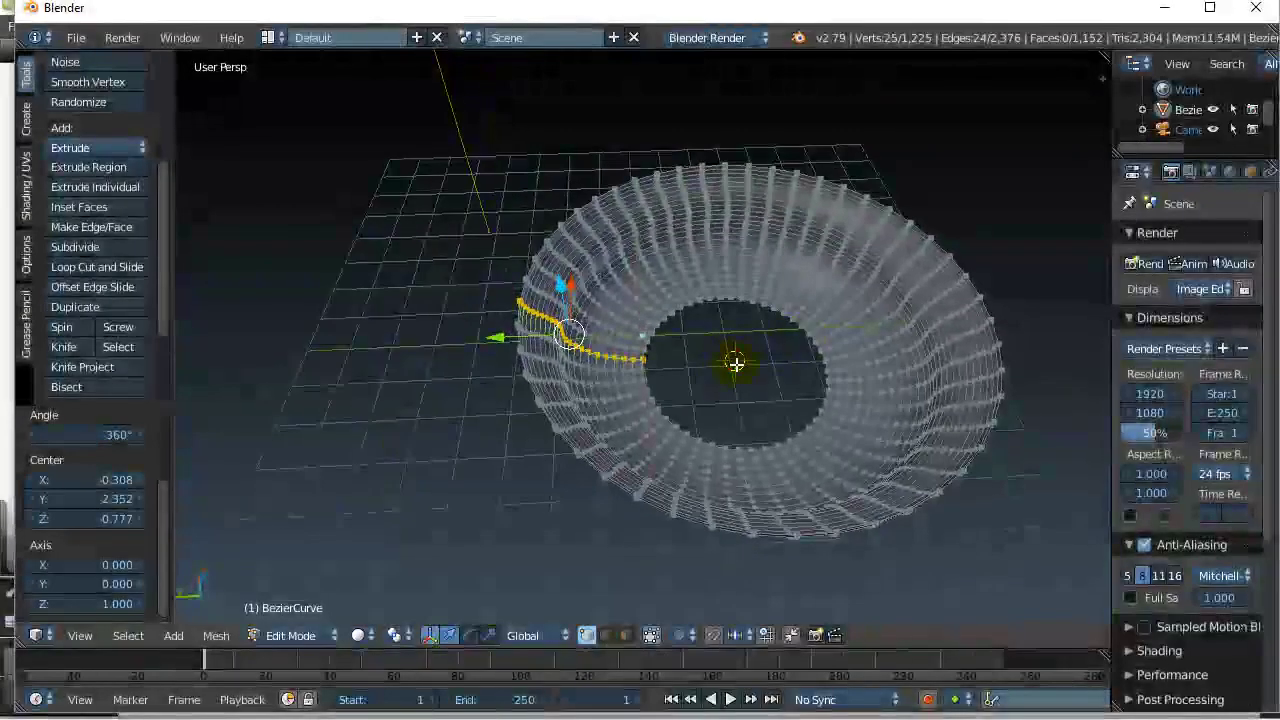
pyautogui.moveTo(693, 366); pyautogui.dragTo(389, 545, button='middle')
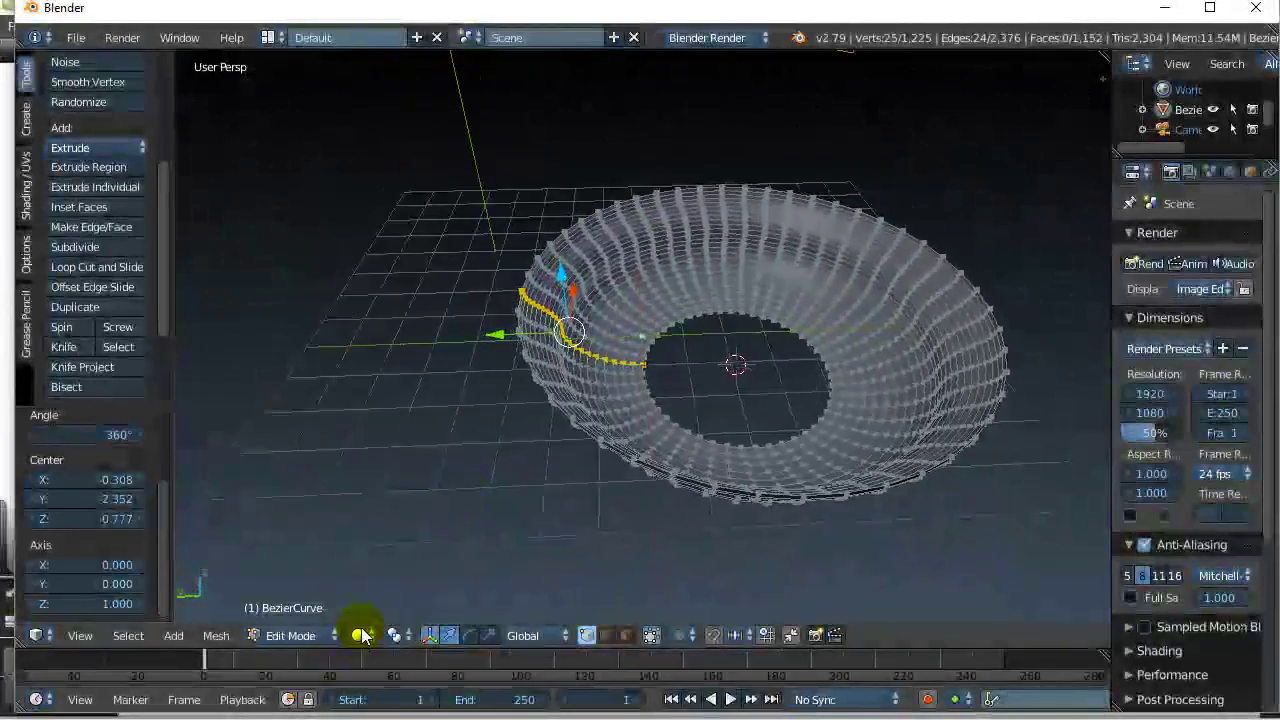
pyautogui.click(298, 635)
pyautogui.click(310, 610)
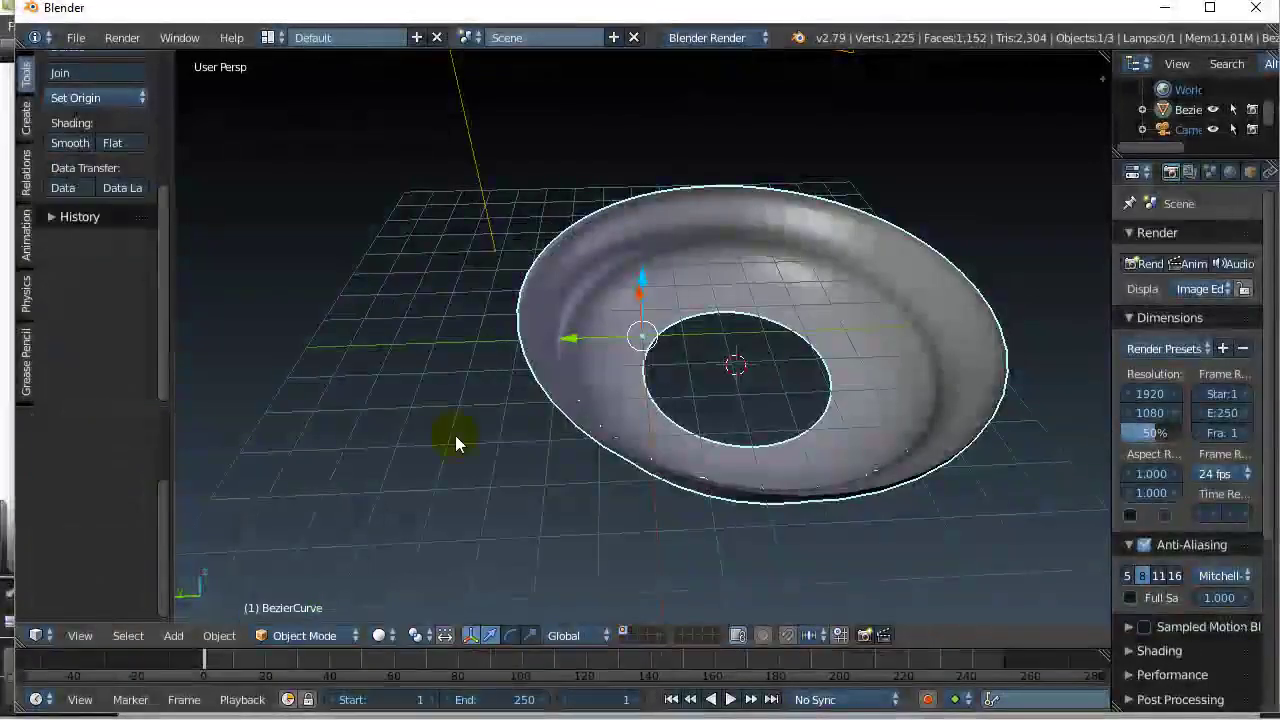
pyautogui.moveTo(528, 466)
pyautogui.mouseDown(button='middle')
pyautogui.moveTo(537, 434)
pyautogui.moveTo(537, 477)
pyautogui.mouseUp(button='middle')
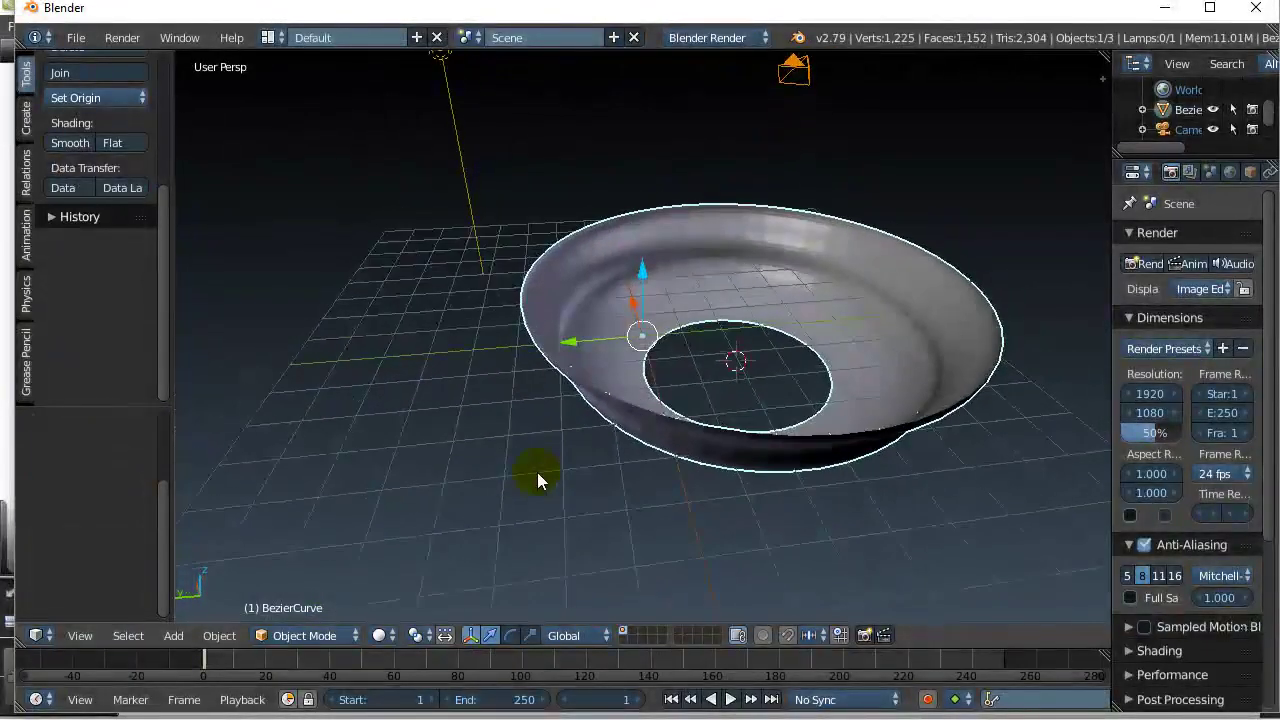
pyautogui.rightClick(580, 357)
pyautogui.press('Tab')
pyautogui.click(749, 363)
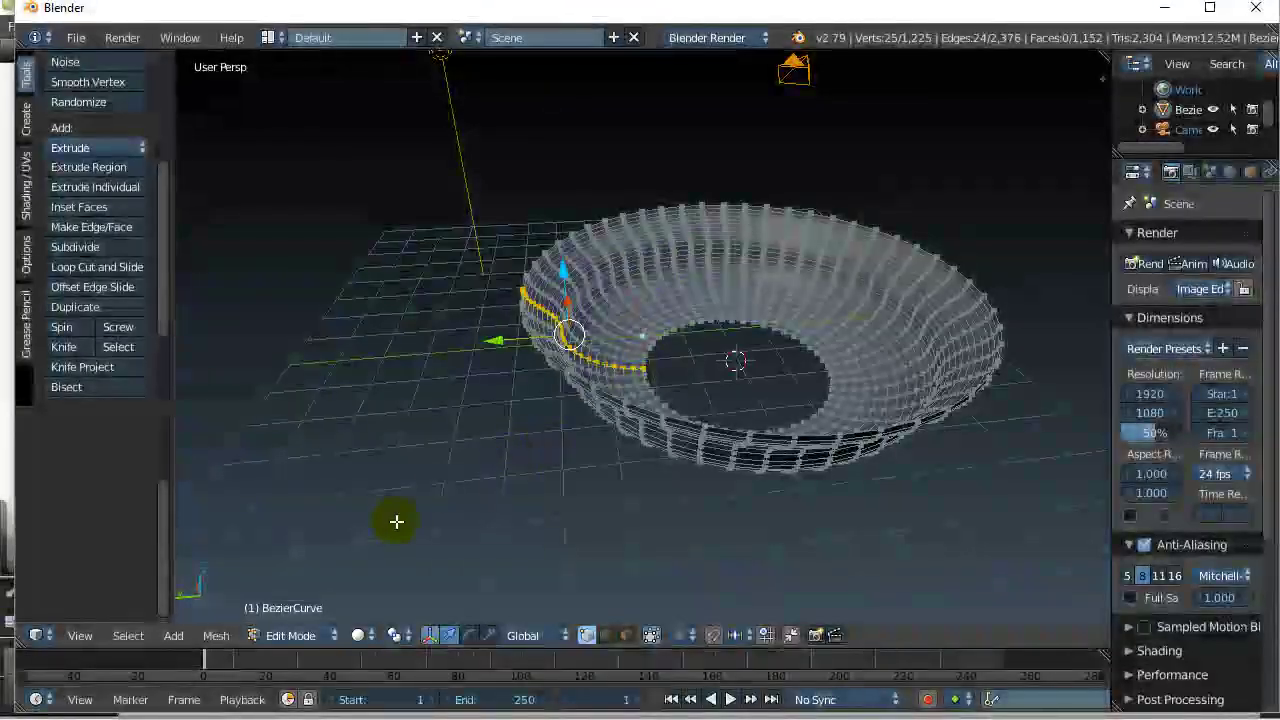
pyautogui.moveTo(396, 521); pyautogui.dragTo(417, 506, button='middle')
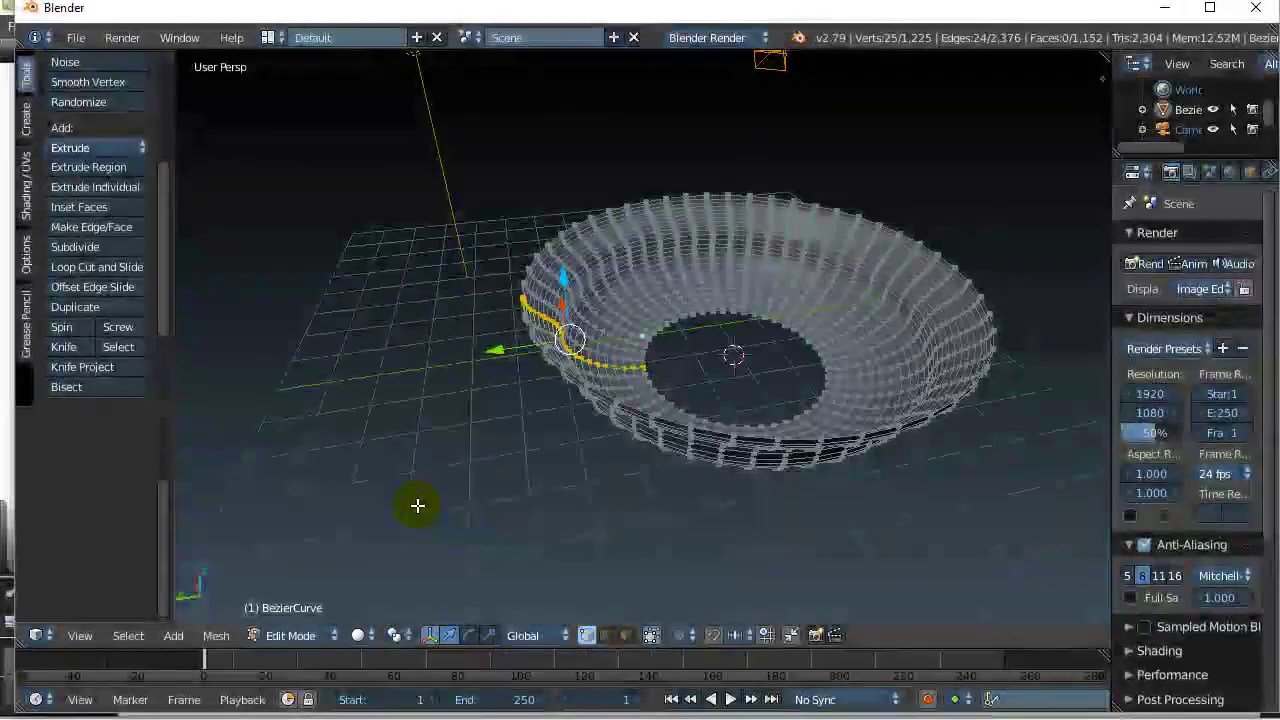